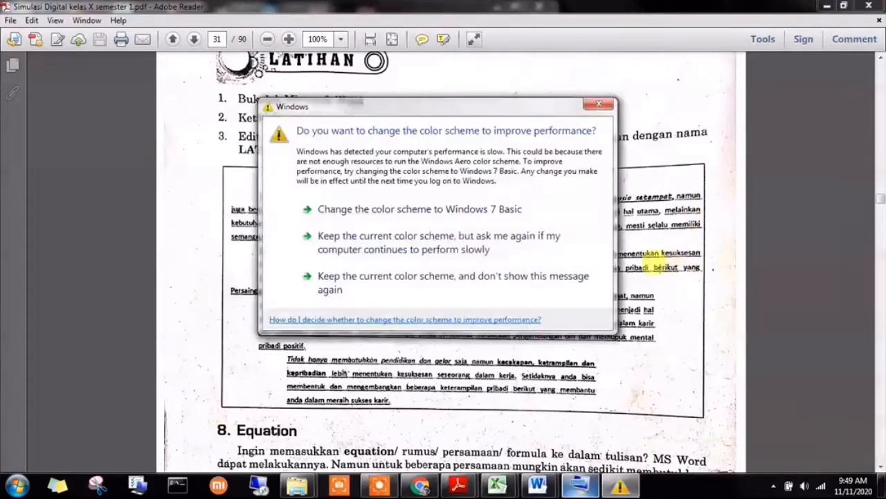
- Dismiss the Windows color scheme prompt and arrange the exercise PDF beside the Word document for side-by-side viewing
left_click(594, 108)
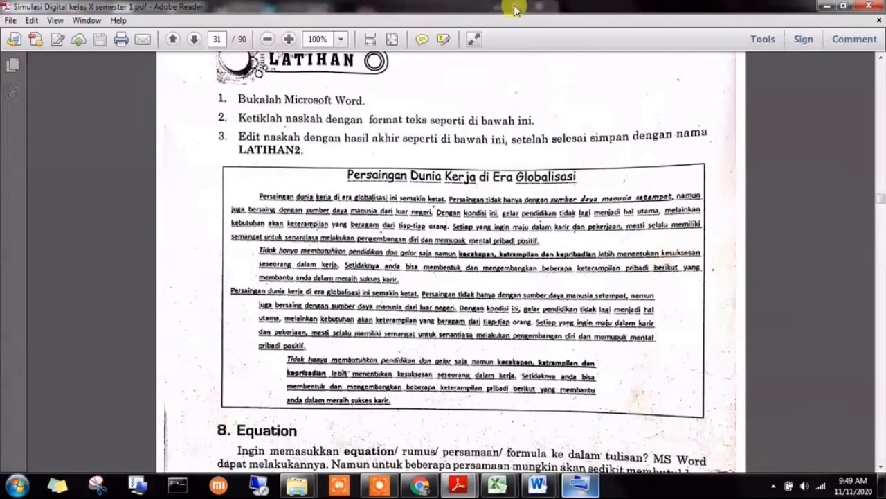
left_click_drag(515, 7, 547, 210)
left_click(377, 165)
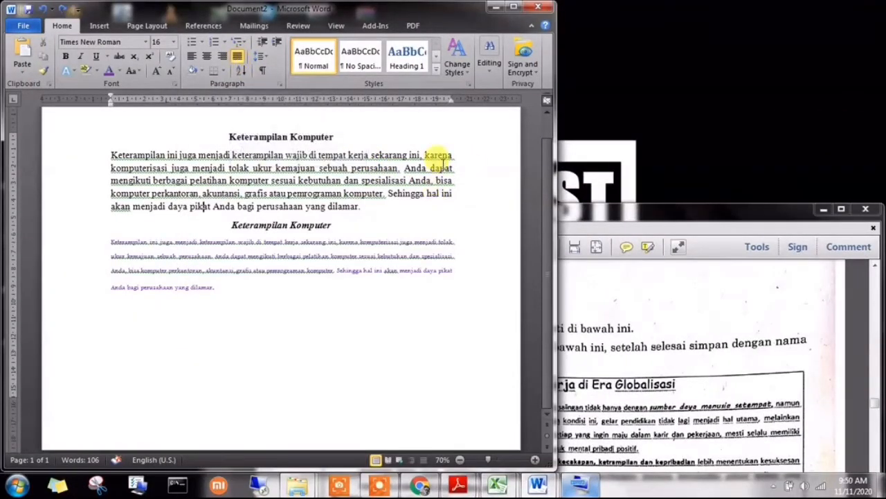
double_click(585, 226)
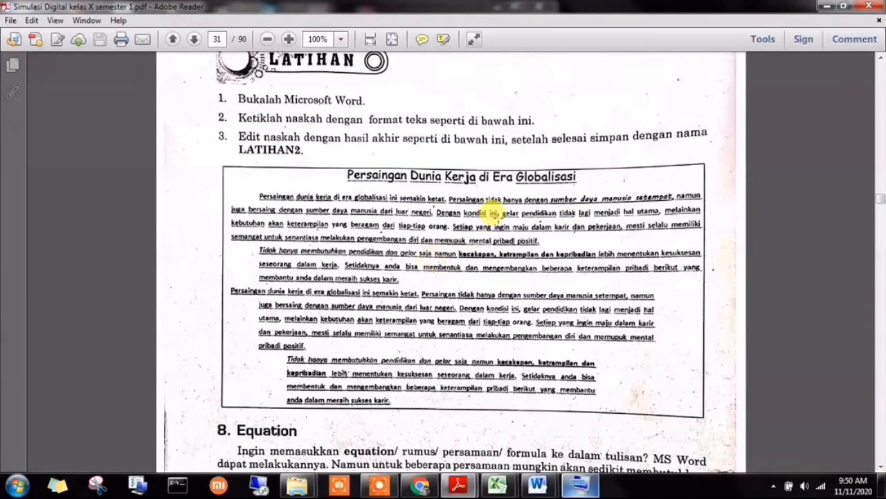
key("super+Right")
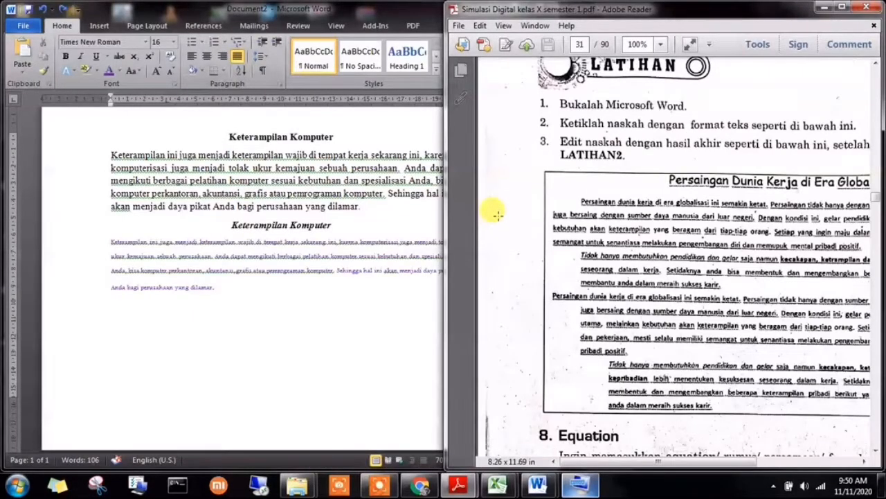
left_click(322, 331)
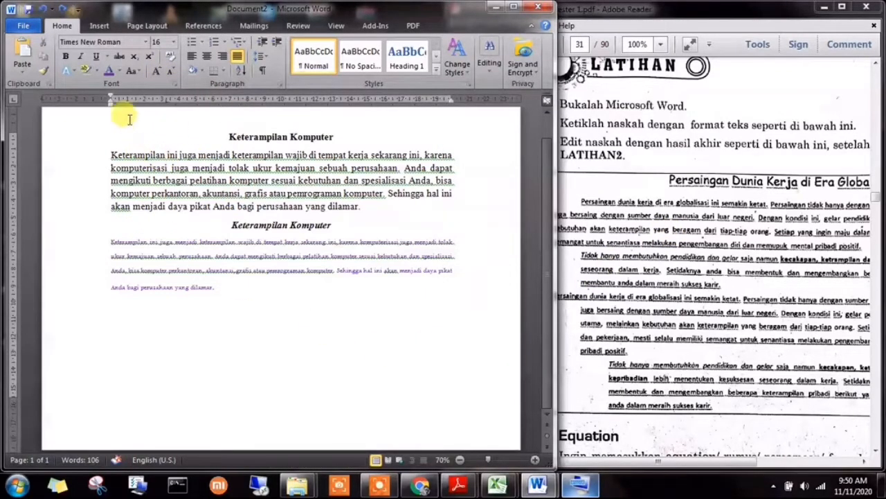
- Copy the first "Keterampilan Komputer" heading together with the paragraph directly below it
left_click_drag(227, 136, 449, 206)
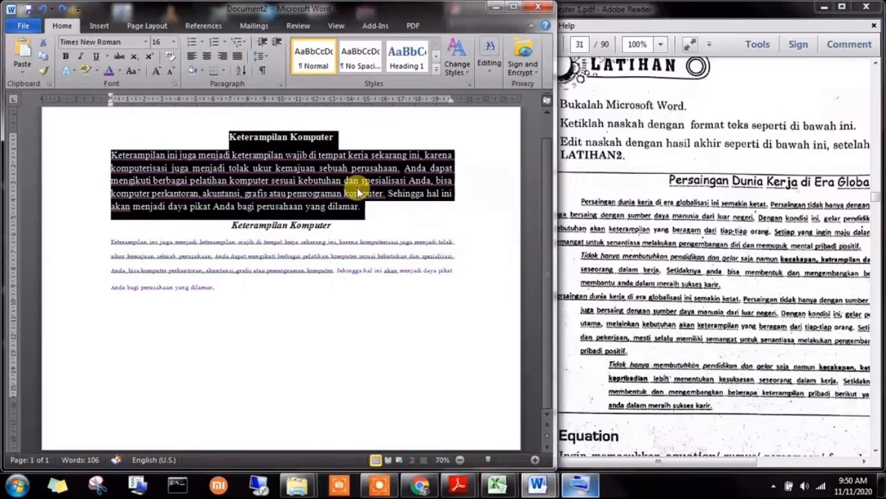
right_click(362, 193)
left_click(377, 211)
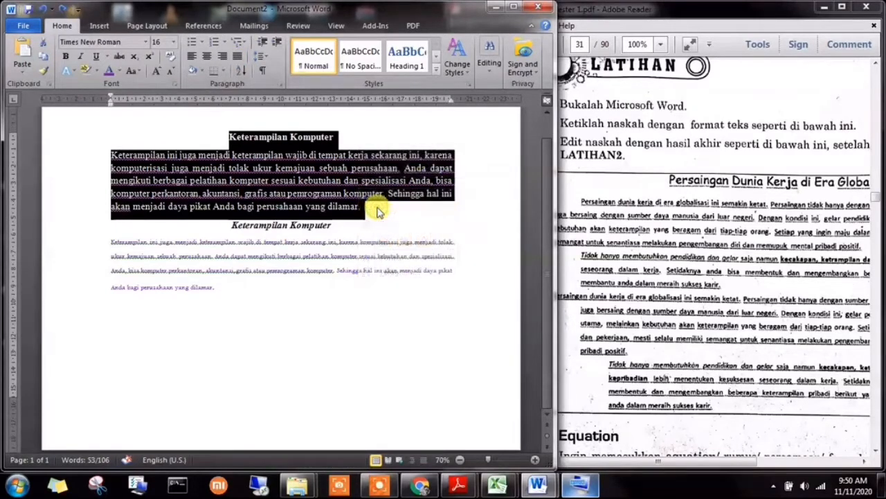
- Create a new blank document and widen its window to fill the space beside the PDF
left_click(24, 26)
left_click(62, 172)
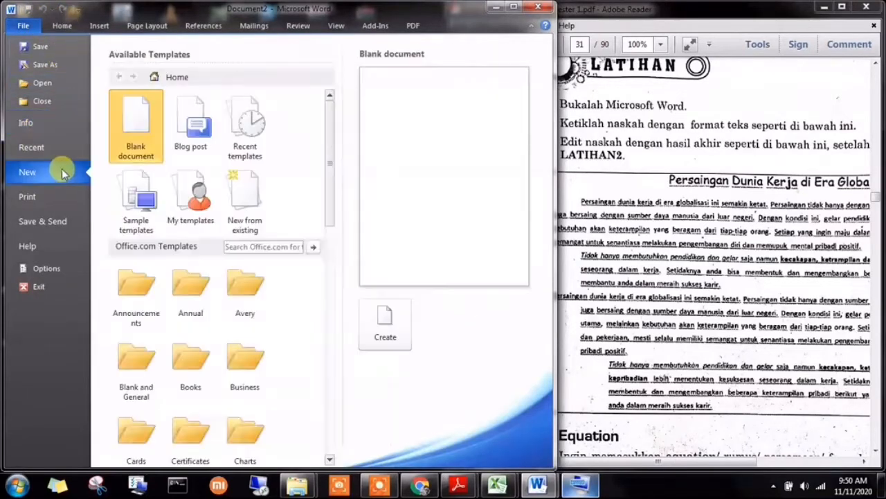
double_click(132, 134)
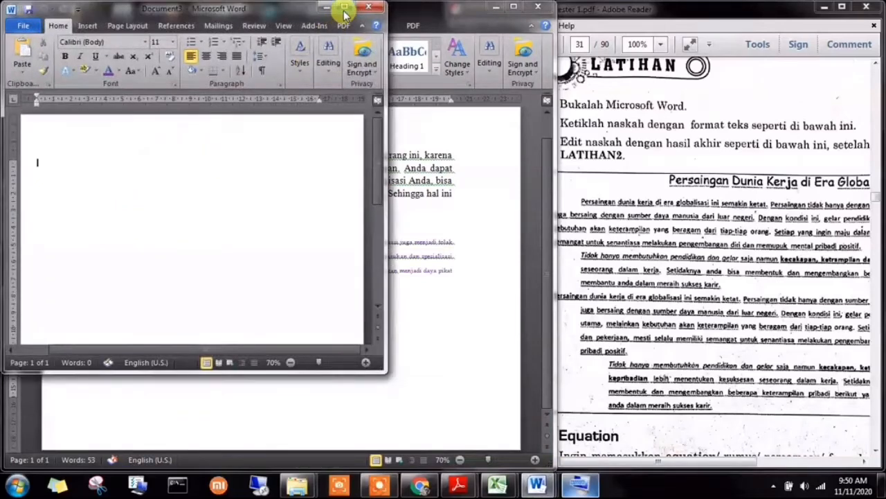
left_click(344, 10)
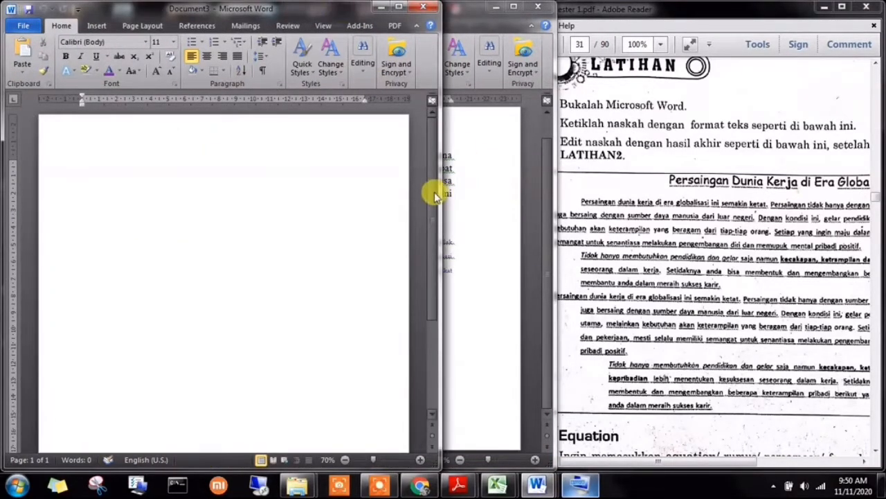
left_click_drag(440, 188, 542, 168)
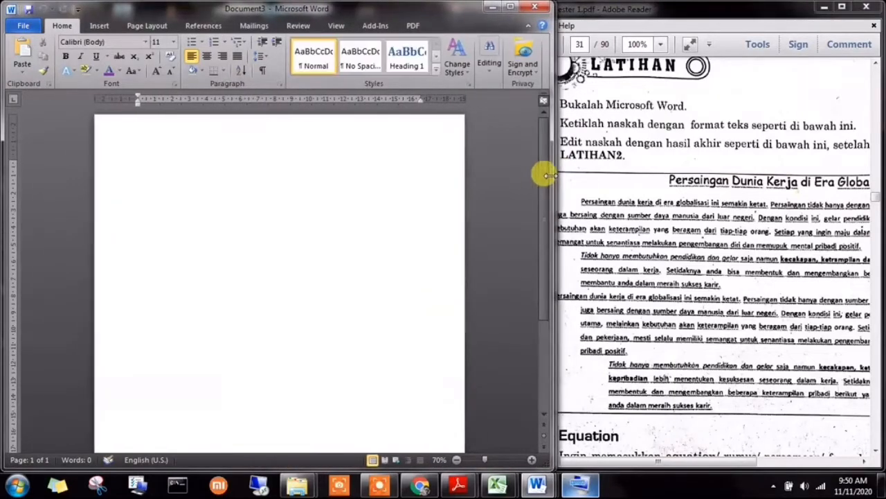
- Paste the copied heading and paragraph with source formatting, and duplicate the paragraph three times below it
right_click(345, 171)
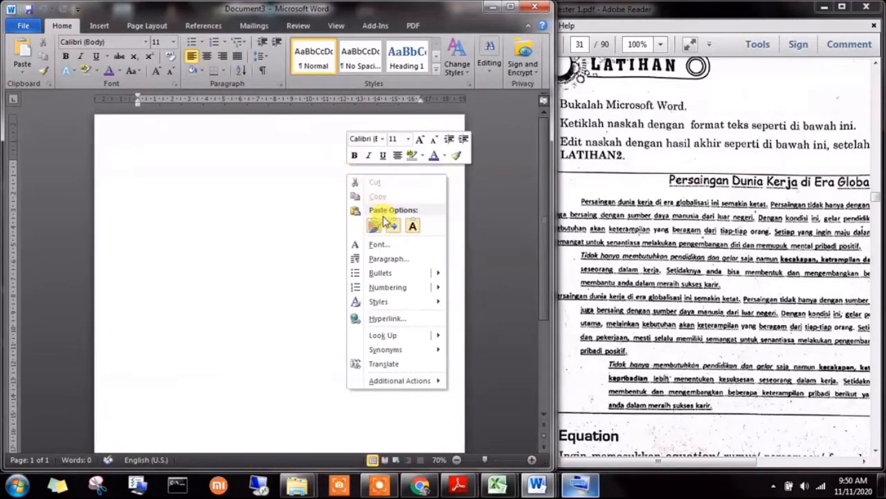
left_click(383, 221)
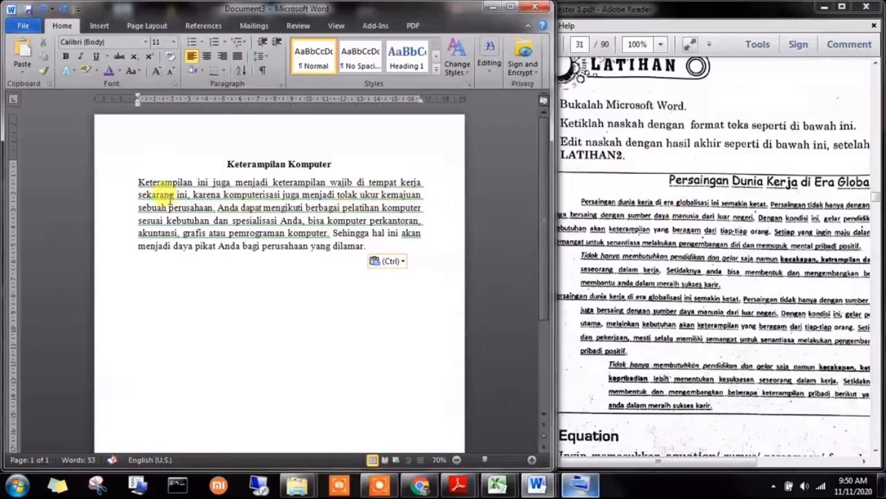
left_click_drag(123, 174, 372, 251)
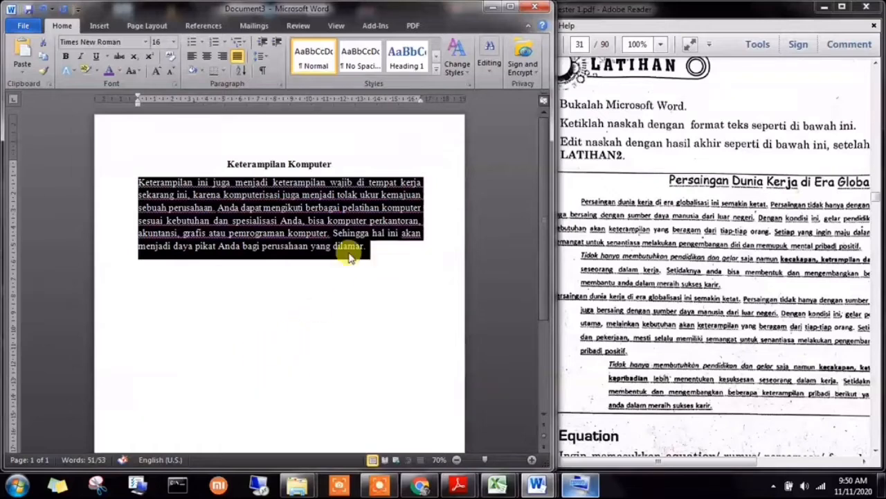
left_click(364, 248)
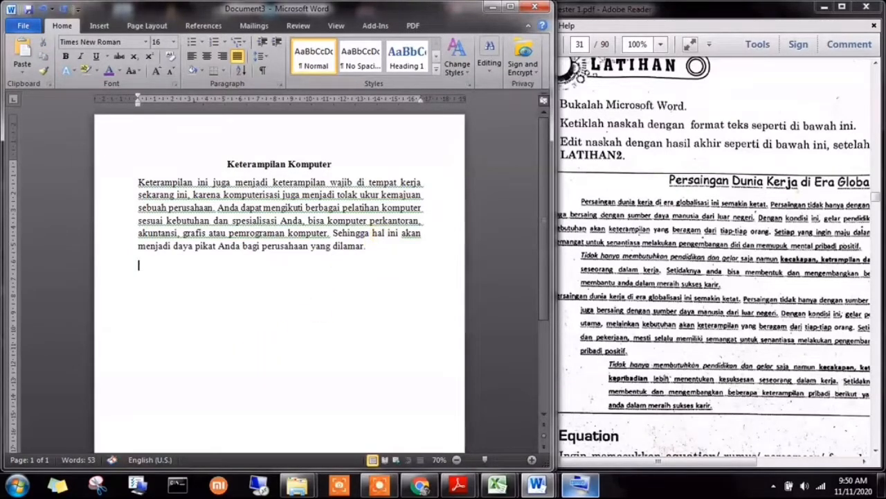
key("ctrl+v")
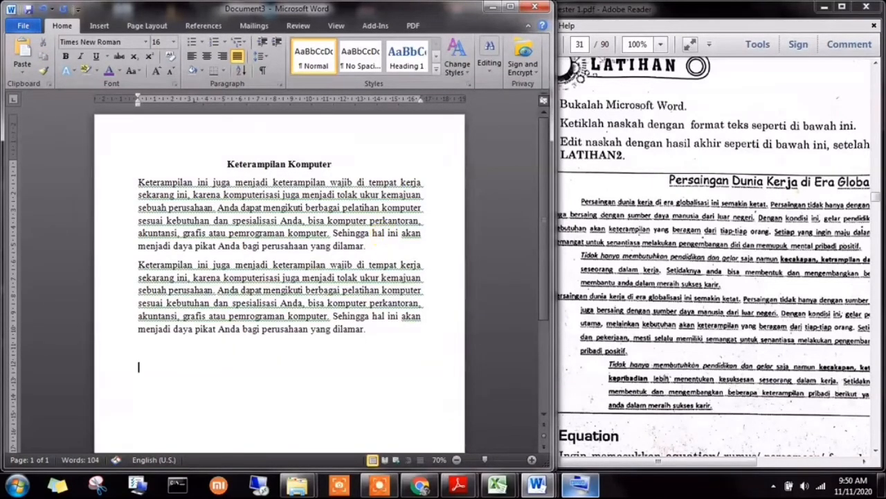
key("ctrl+v")
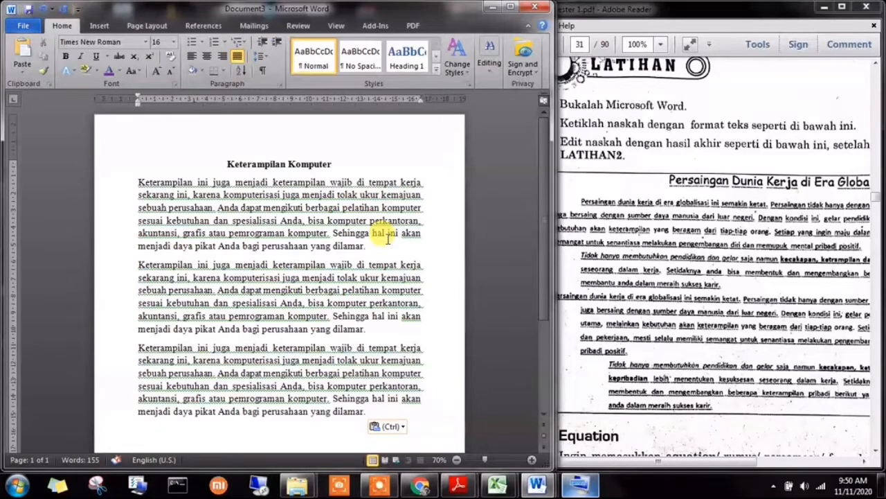
key("ctrl+v")
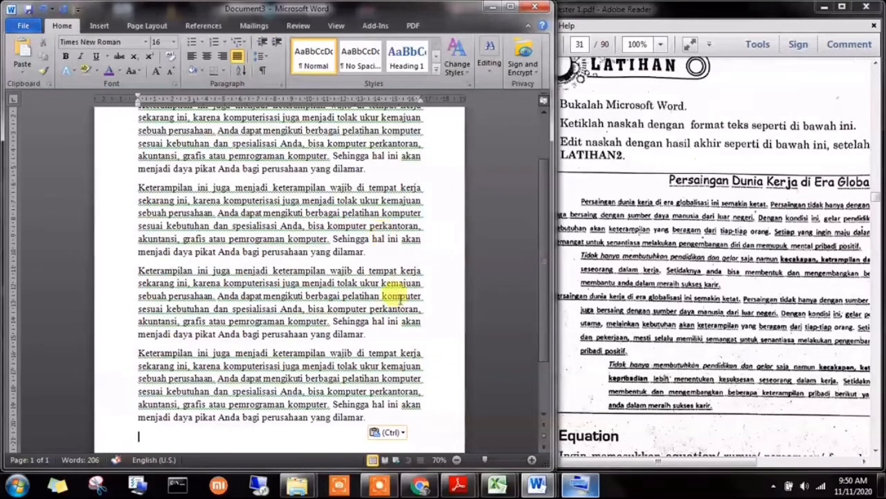
- Set the font size of all four body paragraphs to 12, leaving out the heading
left_click_drag(371, 416, 118, 178)
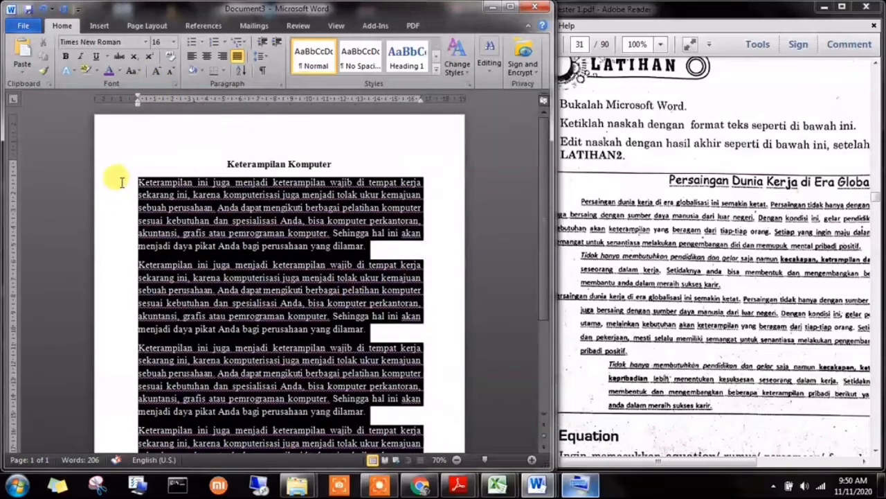
left_click(173, 42)
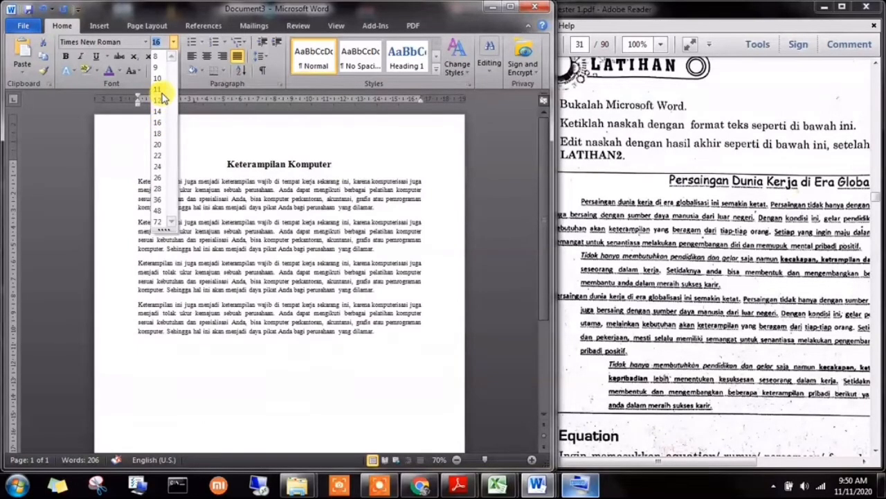
left_click(159, 101)
left_click(304, 259)
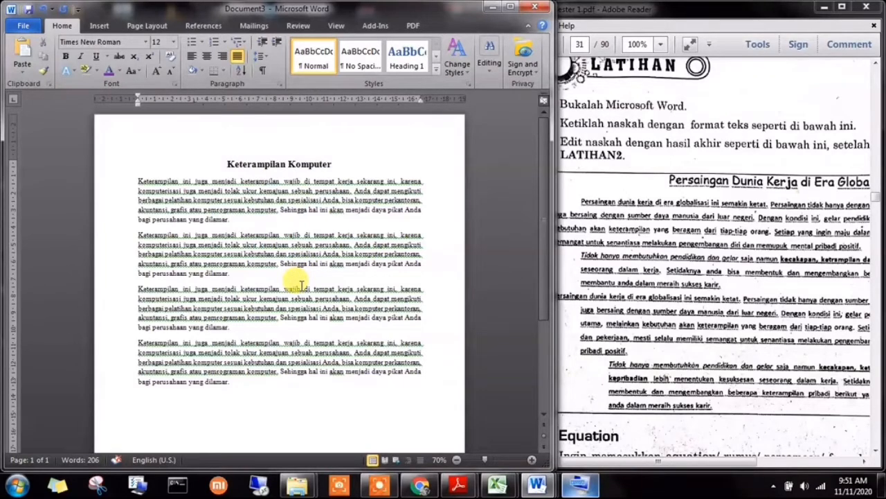
- Give the first body paragraph a first-line indent of about 1.75 cm, following the exercise in the PDF
left_click_drag(138, 181, 235, 211)
left_click(686, 243)
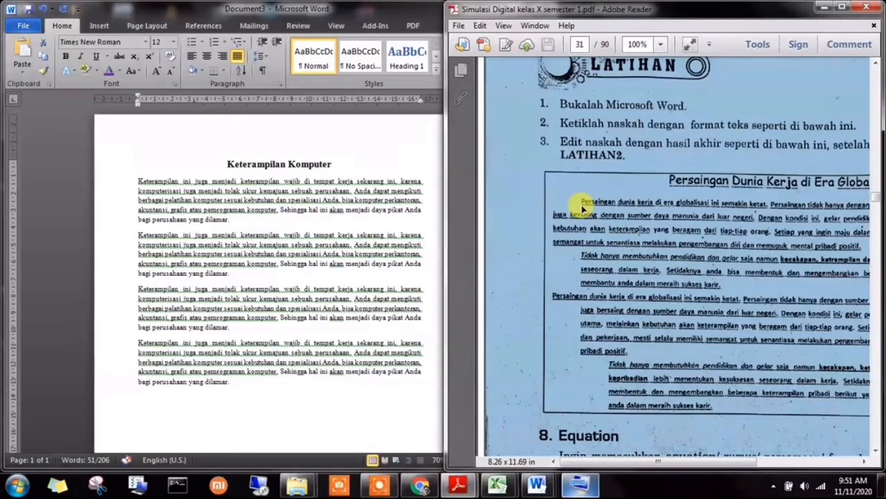
left_click(352, 233)
left_click(162, 187)
left_click(124, 175)
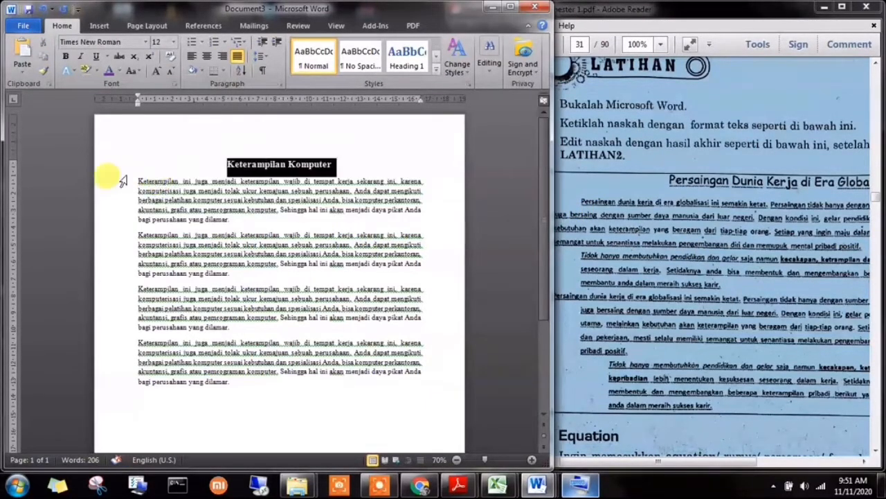
left_click_drag(138, 182, 228, 219)
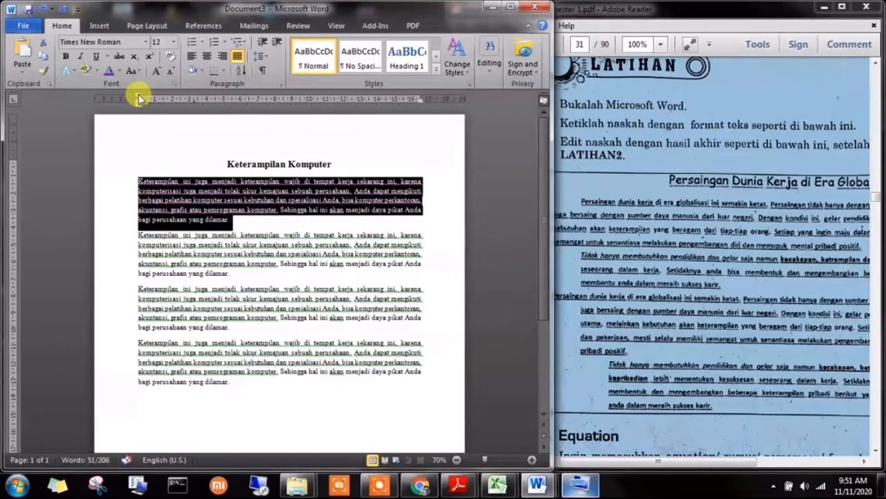
left_click_drag(138, 98, 166, 103)
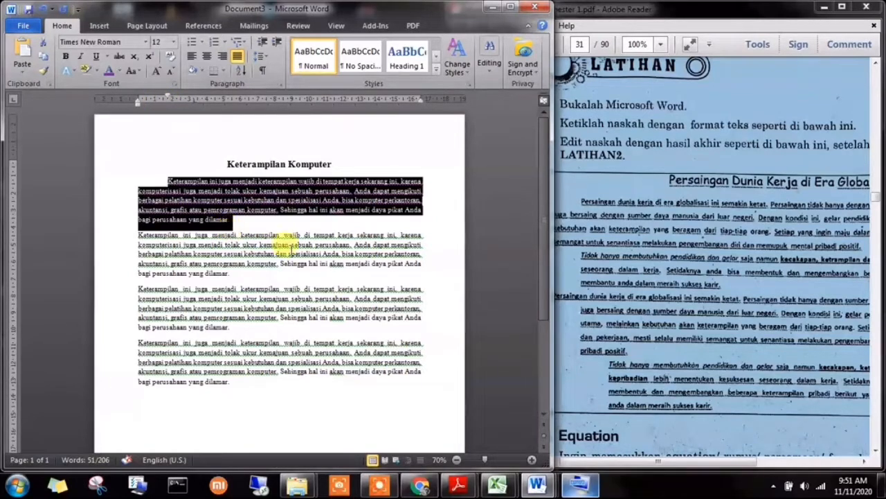
left_click(305, 271)
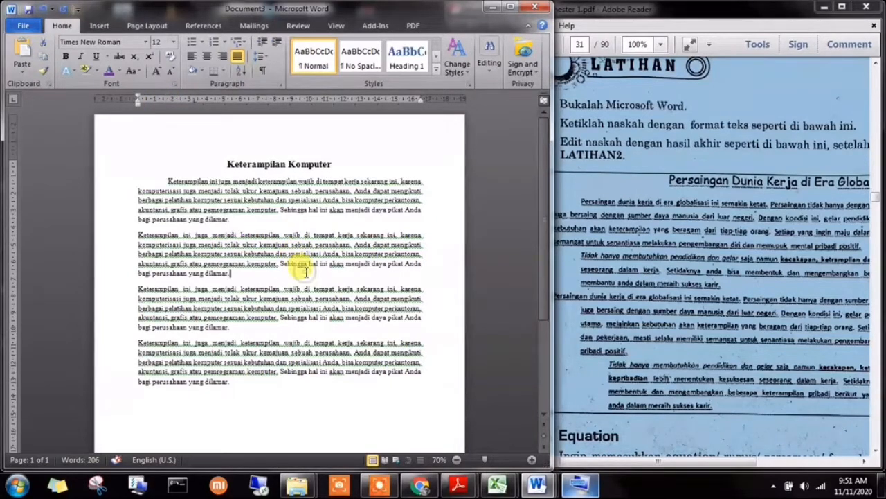
- Indent every line of the second body paragraph from the left by about 1.75 cm
left_click(631, 246)
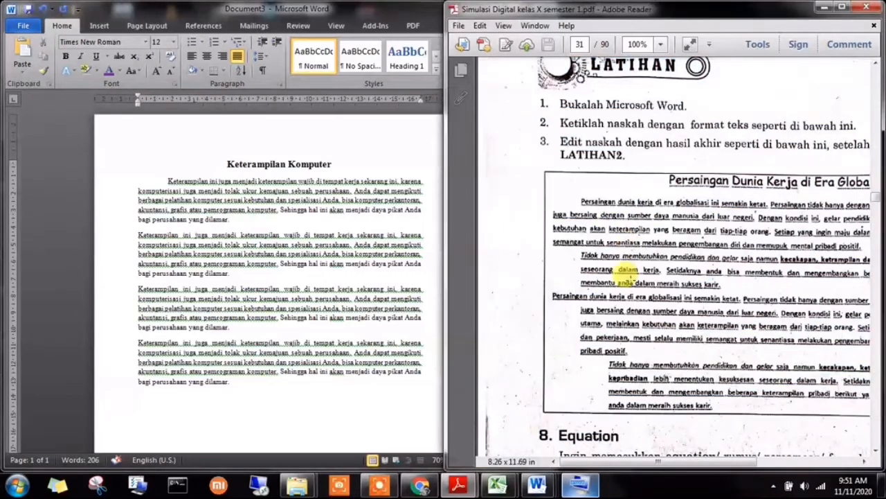
left_click(236, 228)
left_click_drag(138, 235, 230, 274)
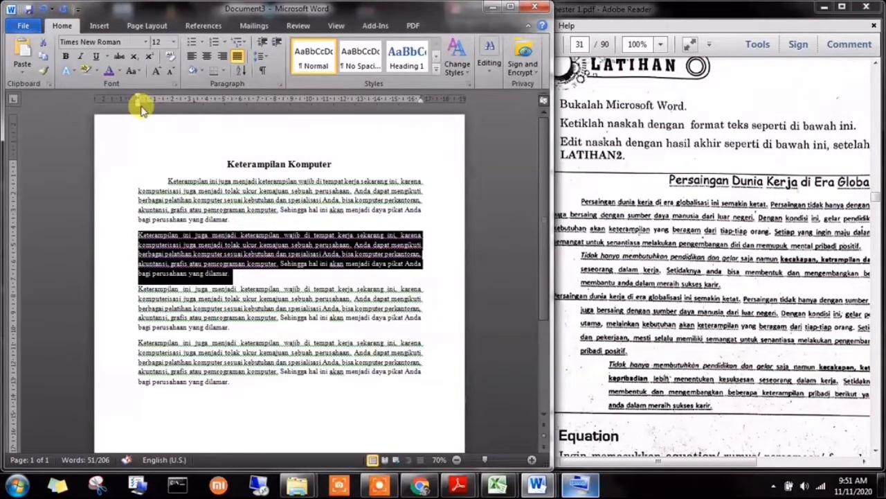
left_click_drag(141, 104, 166, 104)
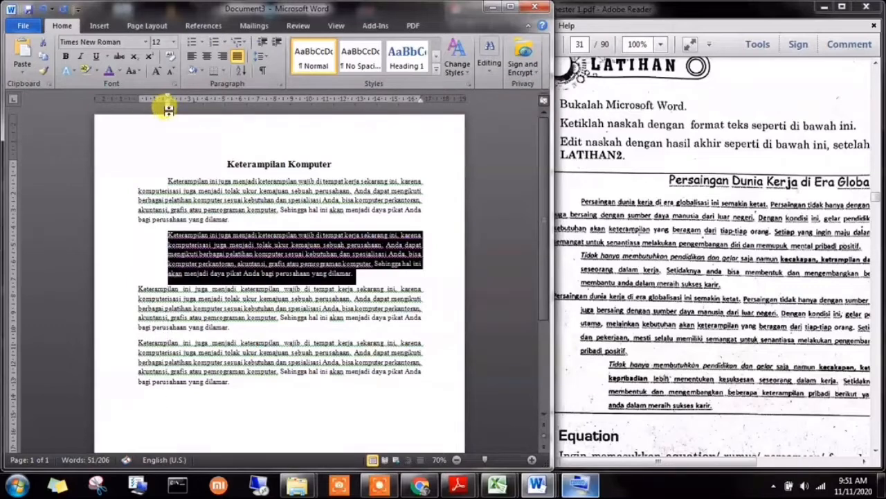
left_click(189, 236)
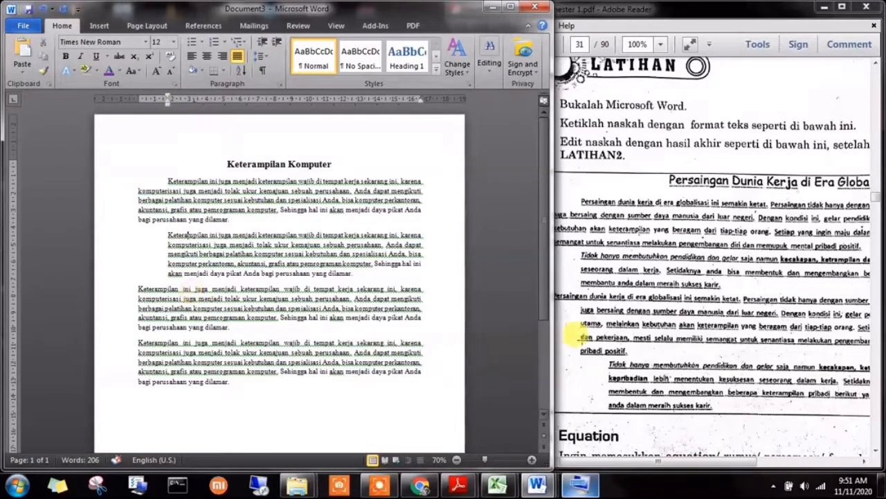
- Apply a hanging indent of about 1.75 cm to the third body paragraph
left_click(217, 317)
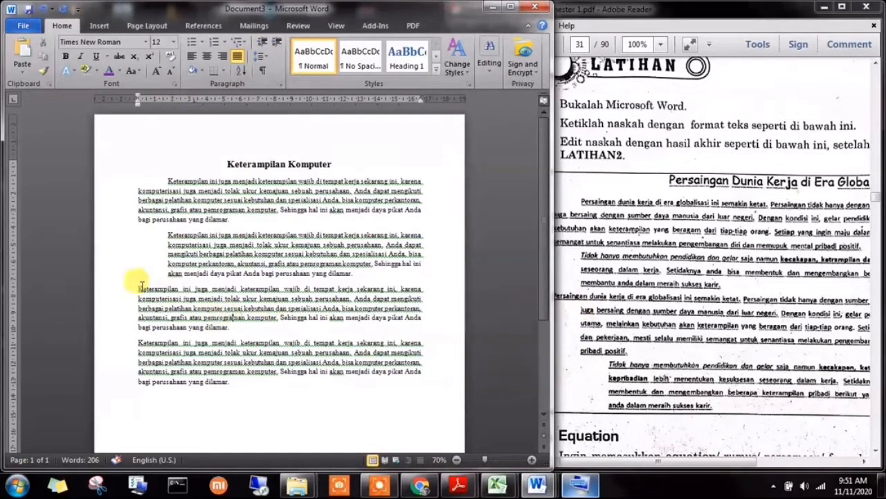
left_click_drag(138, 286, 245, 317)
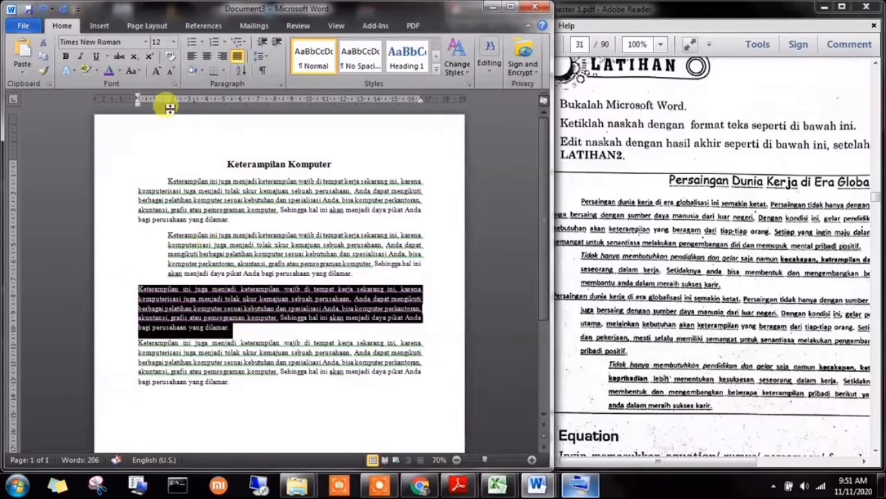
mouse_move(138, 106)
left_mouse_down()
mouse_move(185, 120)
mouse_move(138, 123)
mouse_move(154, 104)
mouse_move(168, 108)
left_mouse_up()
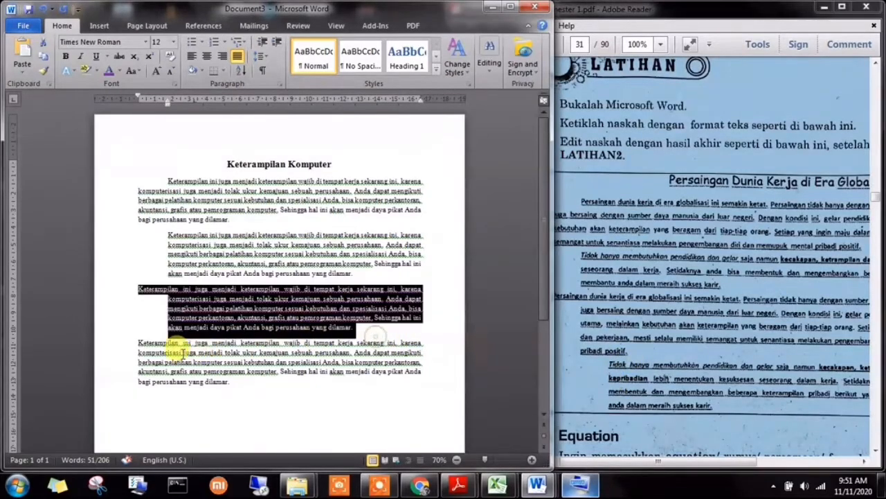
- Indent every line of the fourth body paragraph from the left by about 3 cm
left_click_drag(124, 345, 137, 324)
left_click_drag(139, 330, 184, 357)
left_click(135, 341)
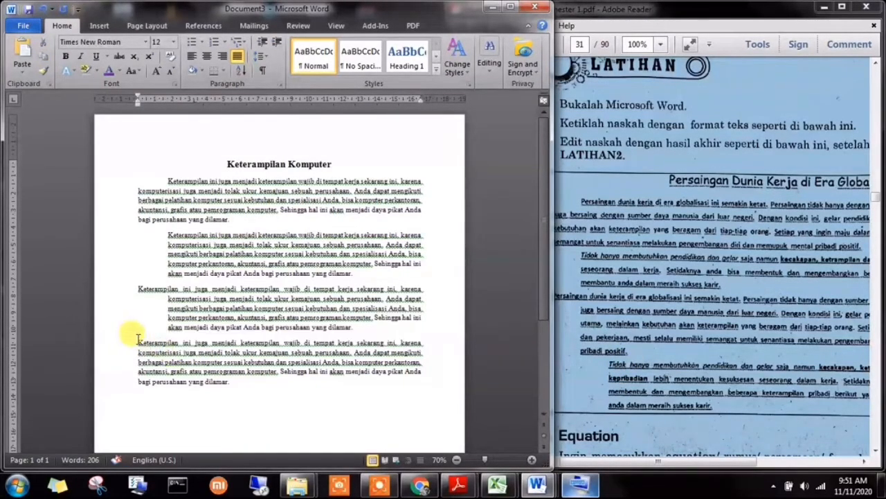
left_click_drag(137, 338, 229, 381)
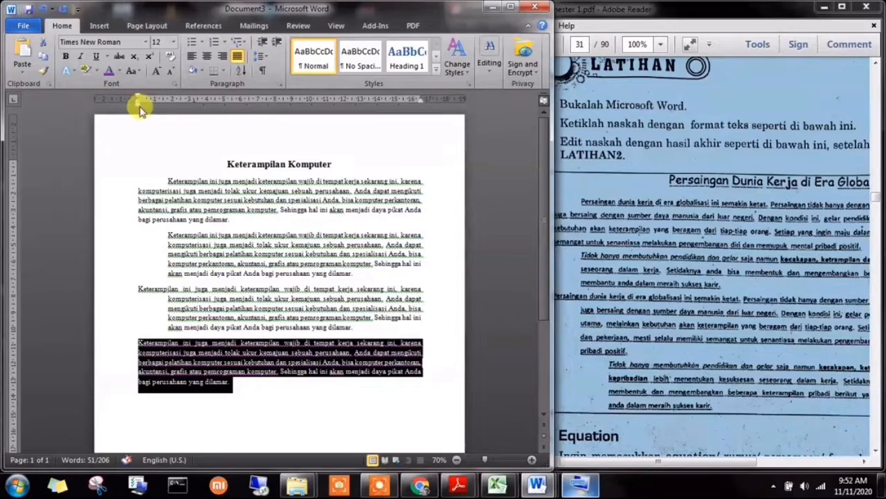
left_click_drag(138, 106, 186, 106)
left_click(534, 360)
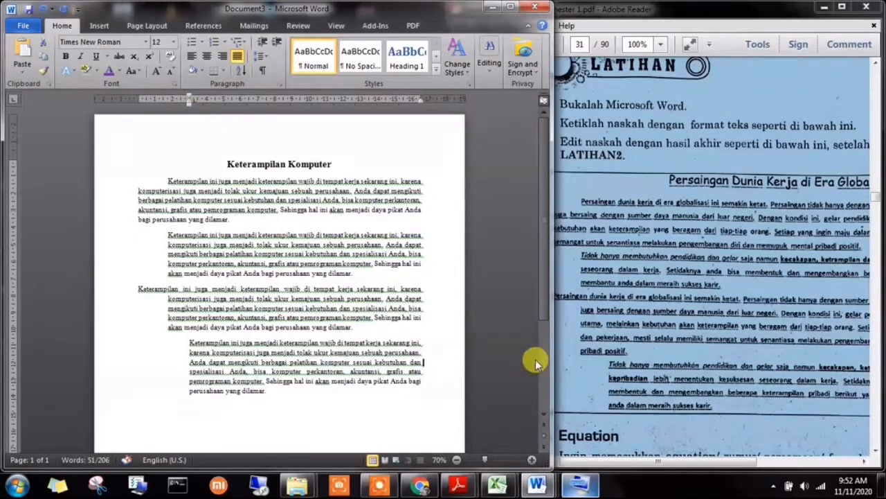
- Check the right edges of the paragraphs in the PDF exercise and give the third body paragraph a right indent of about 1.25 cm
left_click(761, 354)
left_click_drag(695, 463, 793, 461)
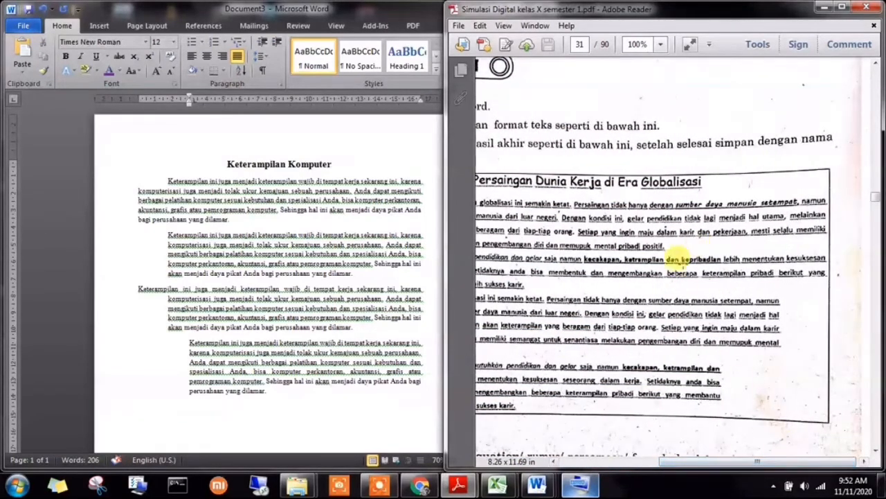
left_click(340, 273)
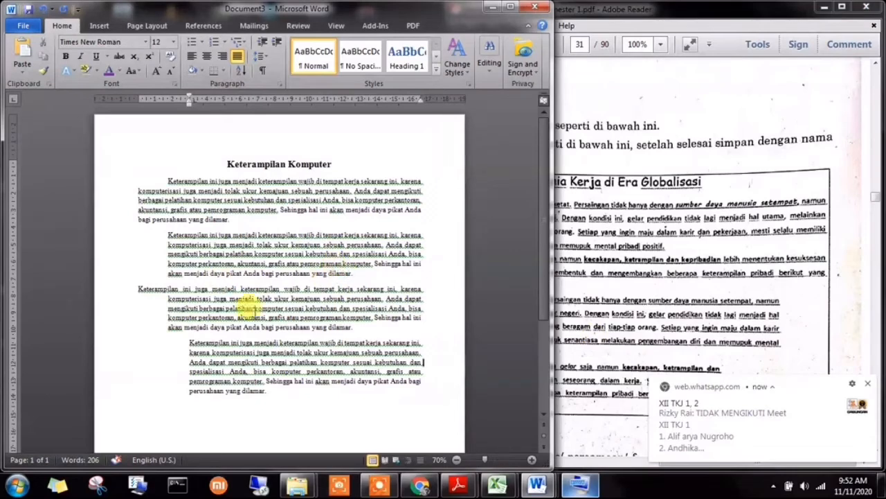
left_click(869, 385)
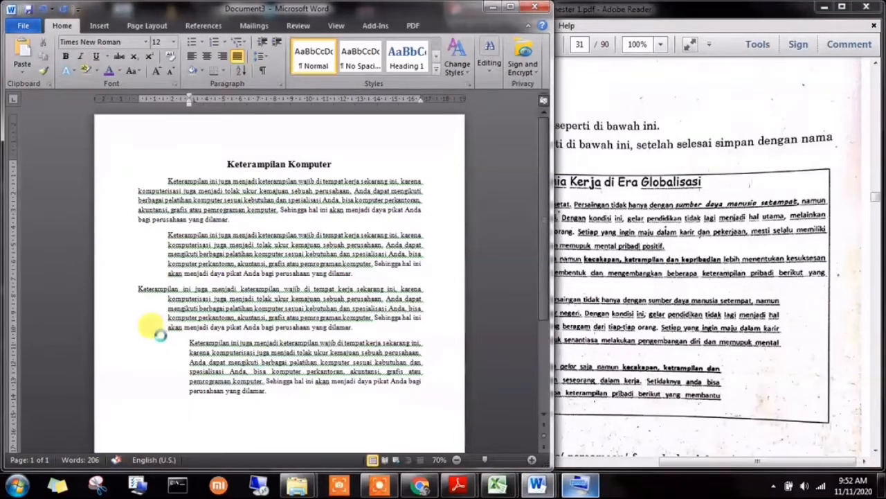
left_click(142, 291)
left_click_drag(139, 289, 355, 327)
left_click_drag(420, 97, 401, 99)
- Give the fourth body paragraph a right indent of about 2.5 cm
left_click_drag(190, 352, 270, 402)
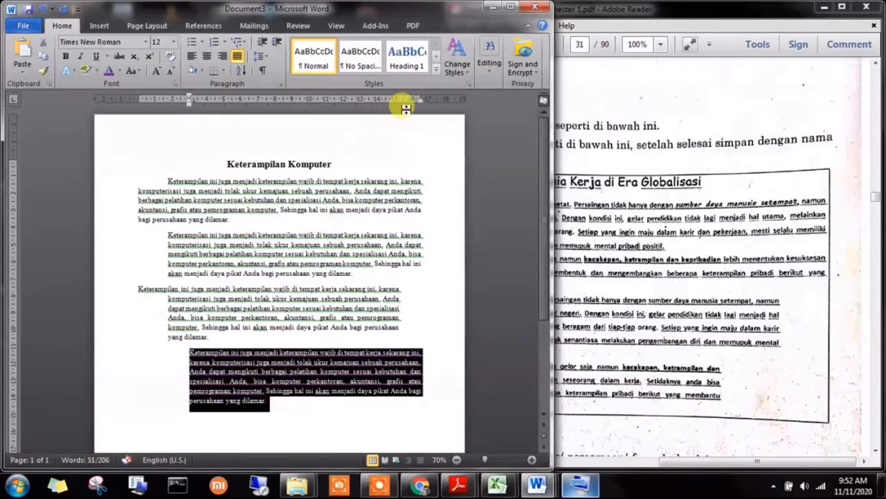
mouse_move(420, 99)
left_mouse_down()
mouse_move(385, 99)
mouse_move(426, 102)
mouse_move(381, 103)
left_mouse_up()
left_click(430, 298)
- Set the PDF zoom to 75%, compare the exercise with the document, and examine the Equation section below it
left_click(675, 287)
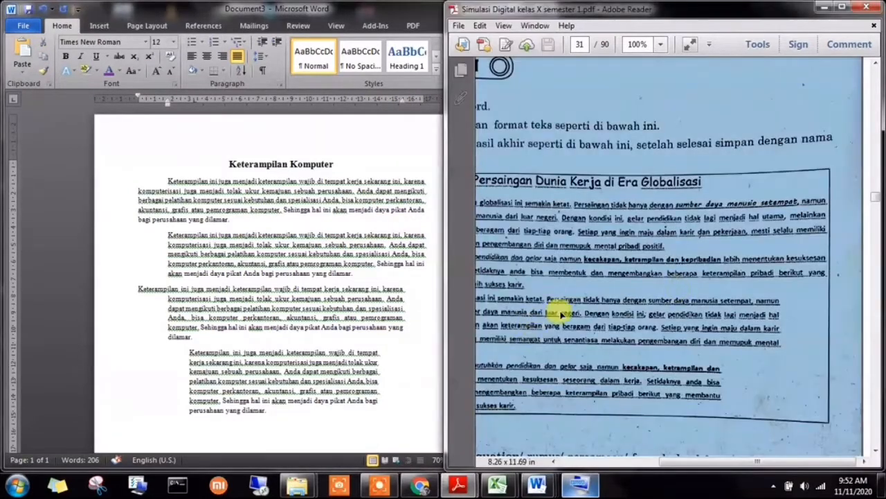
left_click(661, 45)
left_click(666, 112)
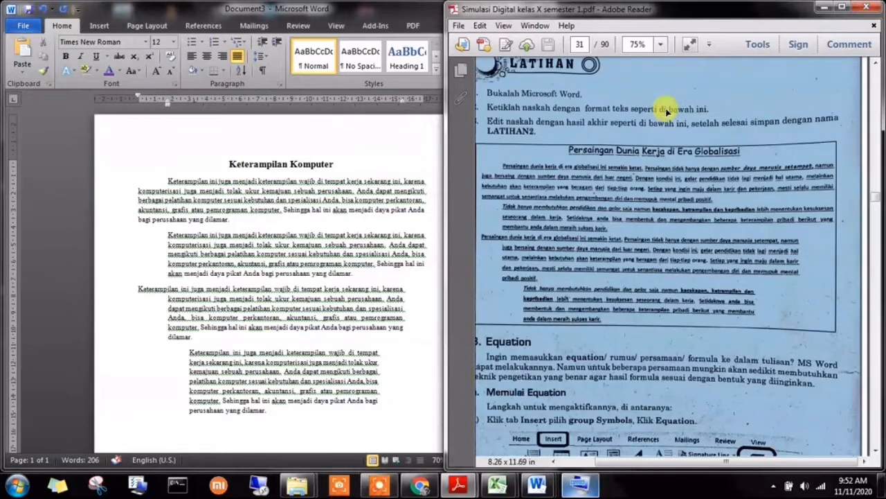
left_click(667, 266)
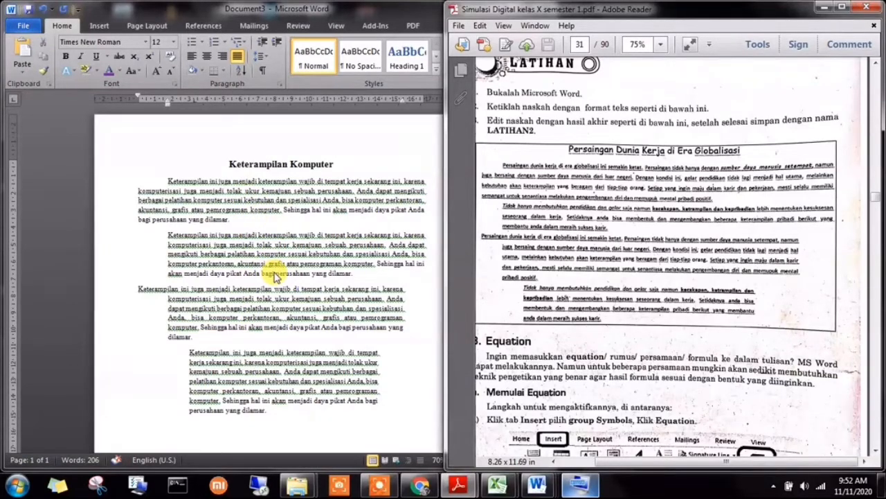
scroll(584, 229, "down", 5)
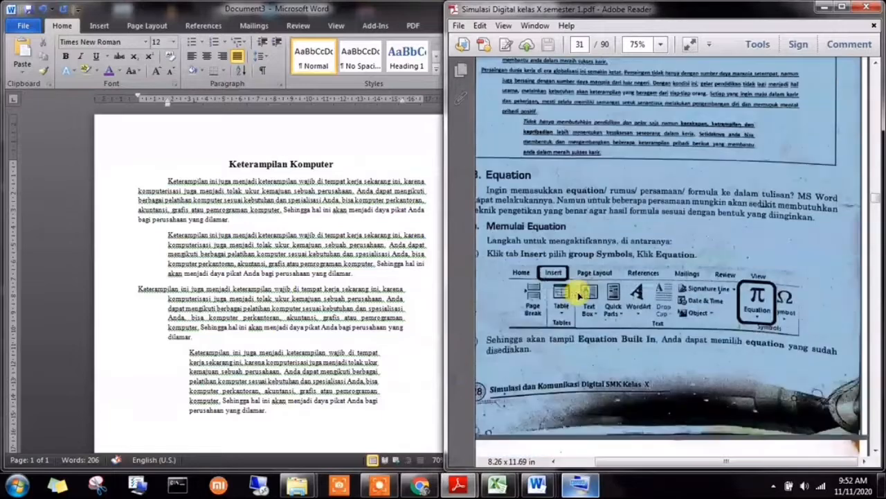
left_click_drag(617, 462, 594, 462)
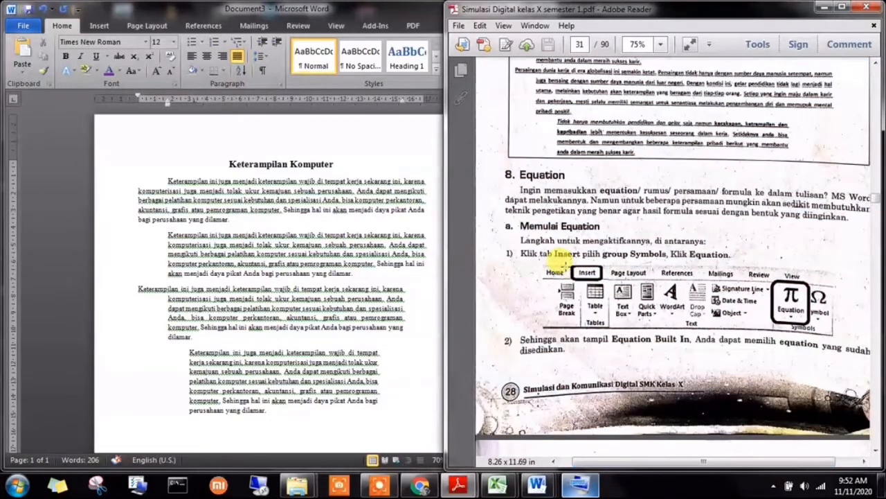
- Try inserting a new blank equation in the third body paragraph and undo the insertion
left_click(376, 256)
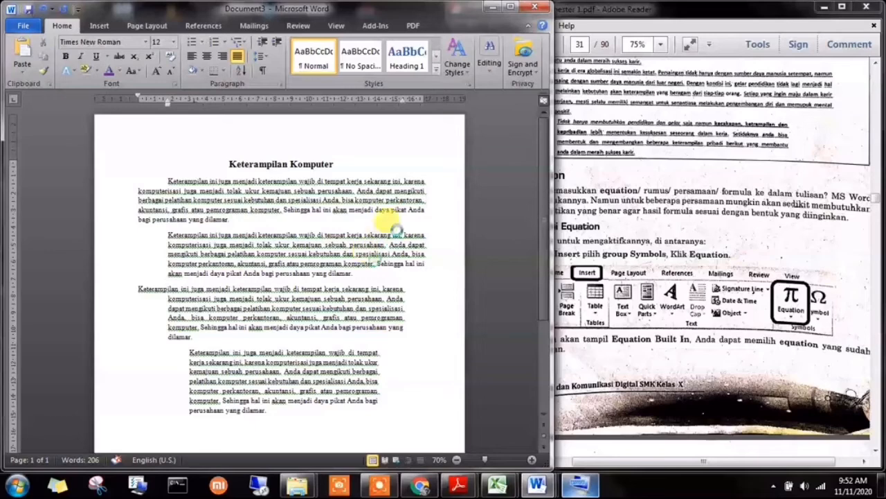
left_click(101, 28)
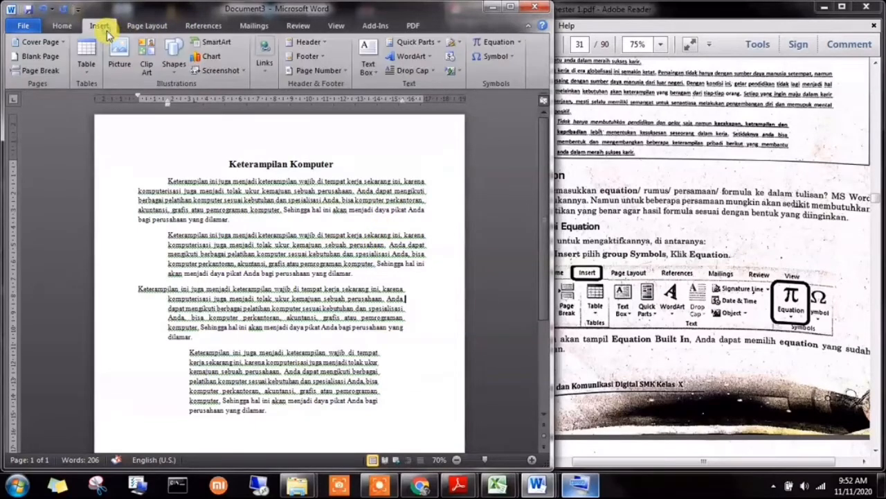
left_click(507, 61)
left_click(511, 42)
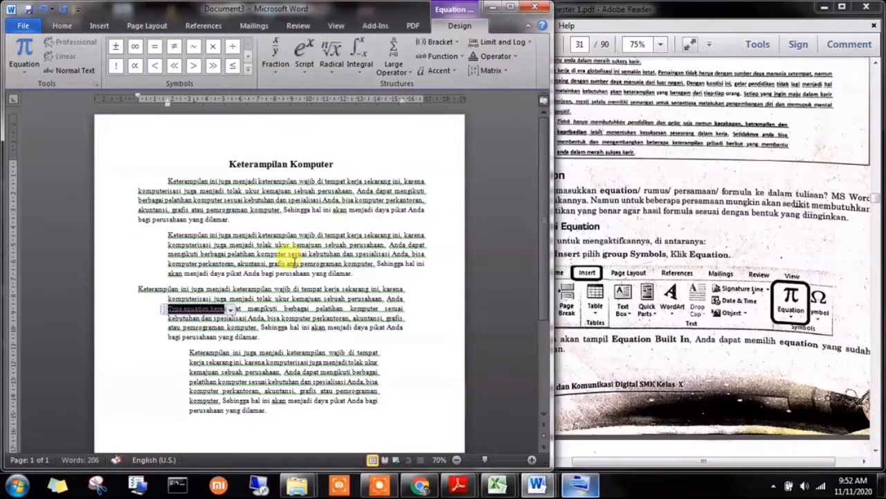
key("ctrl+z")
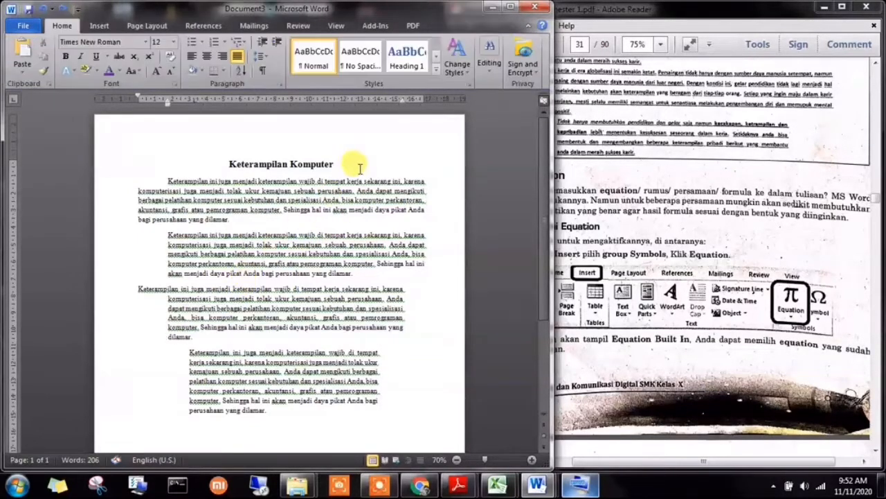
- Switch to Chrome and search Google Images for "rumus segitiga"
left_click(737, 223)
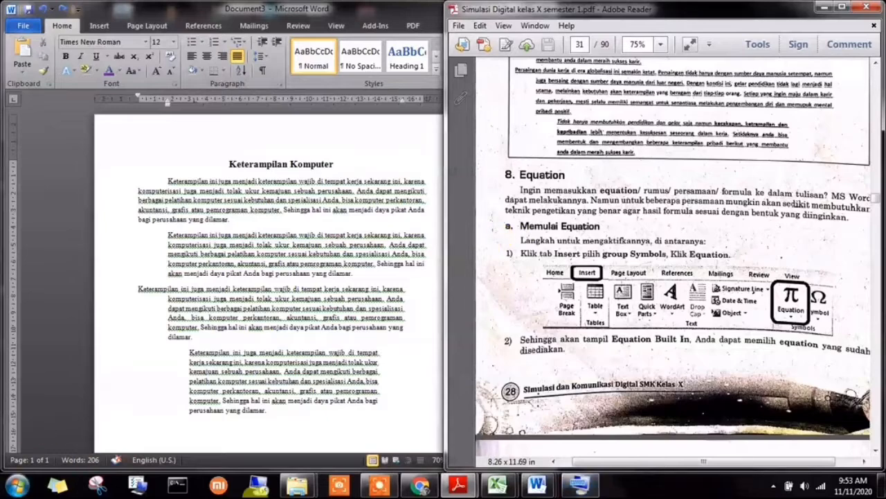
left_click(419, 485)
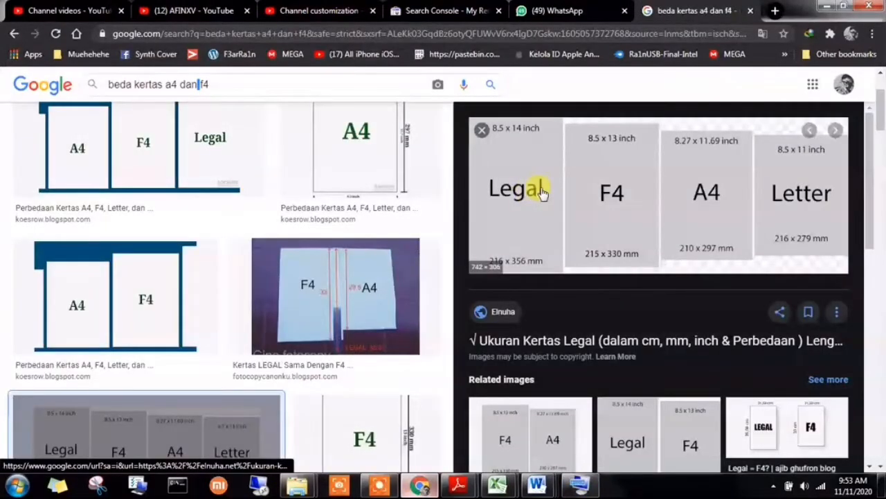
triple_click(325, 84)
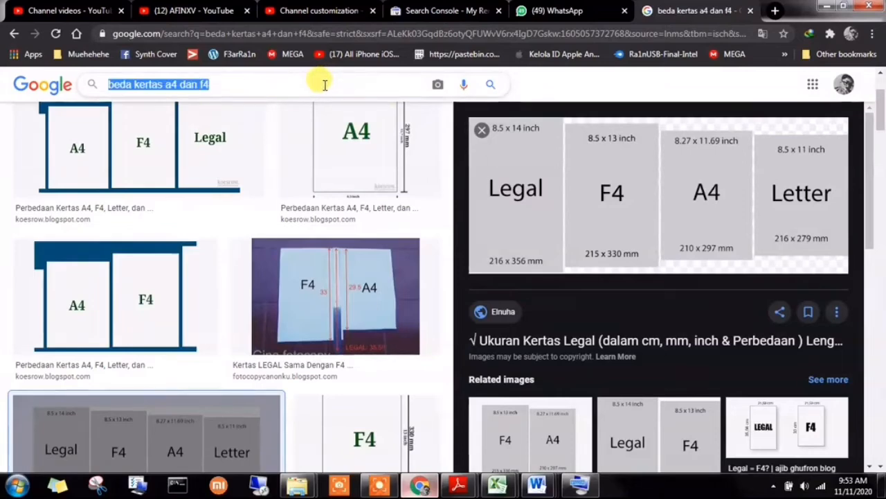
type("rumu")
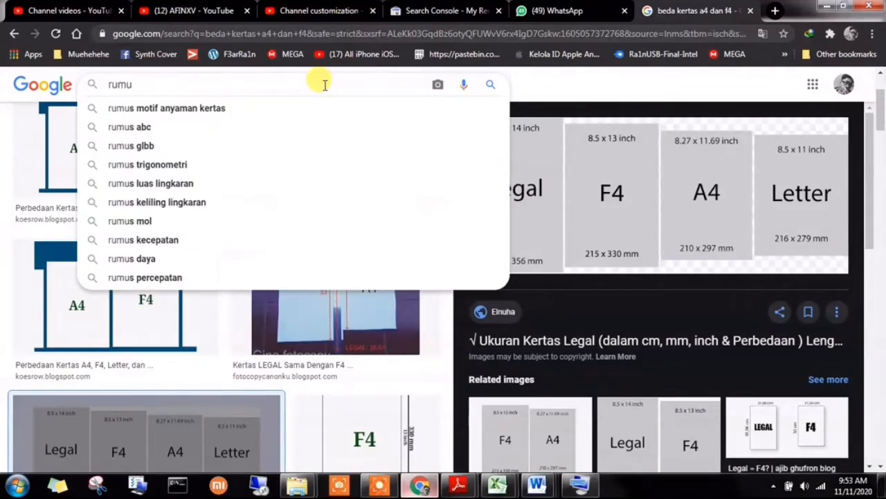
type("s s")
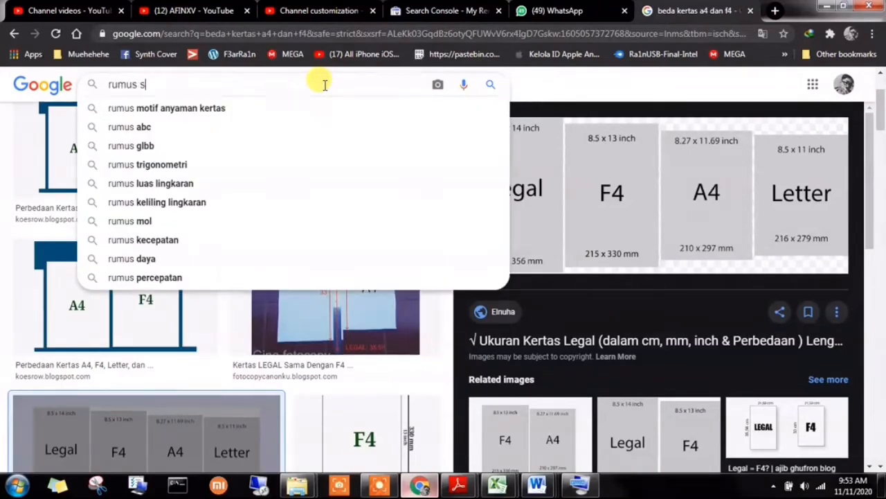
type("egitiga")
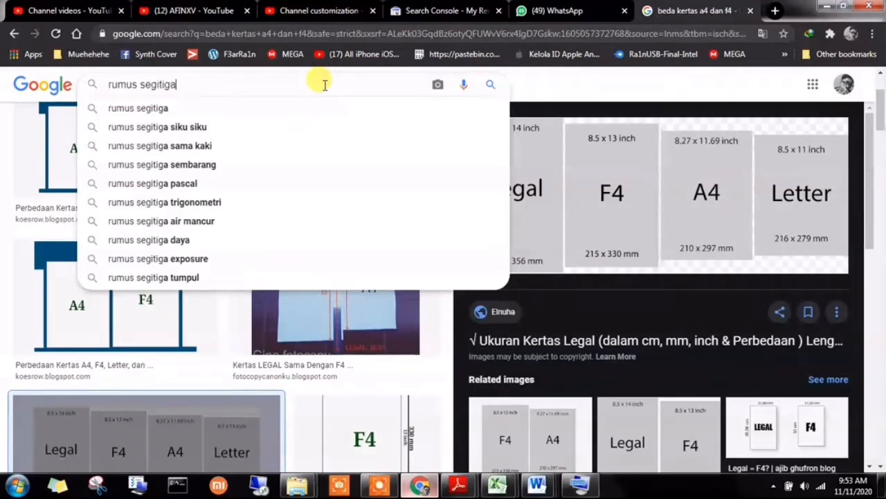
key("Return")
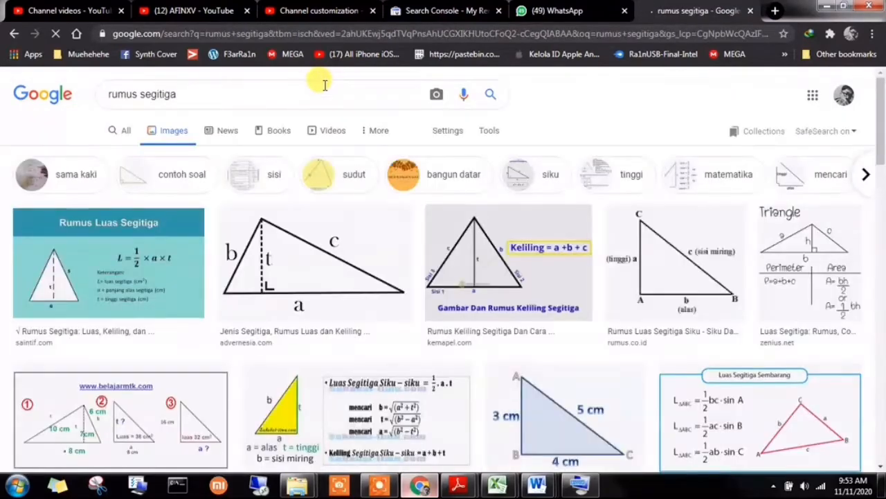
- Look through the triangle formula images and open the preview of "Luas Segitiga Sembarang" from idschool.net
double_click(166, 95)
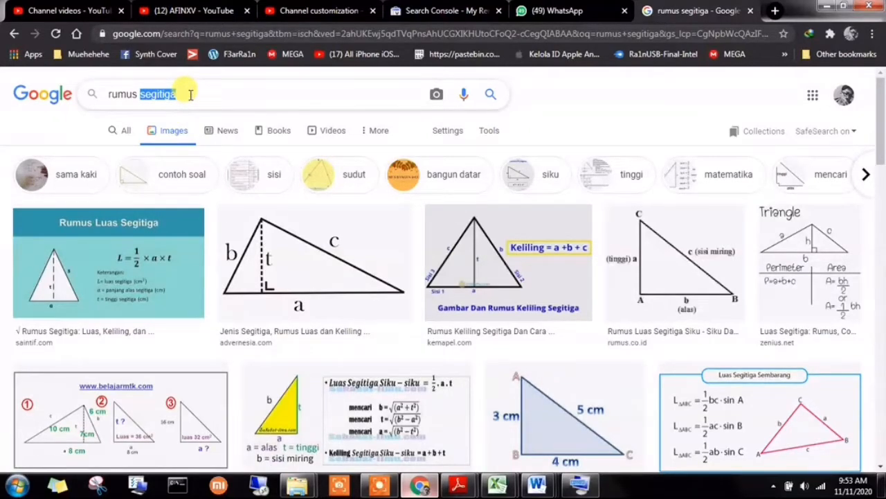
scroll(256, 166, "down", 3)
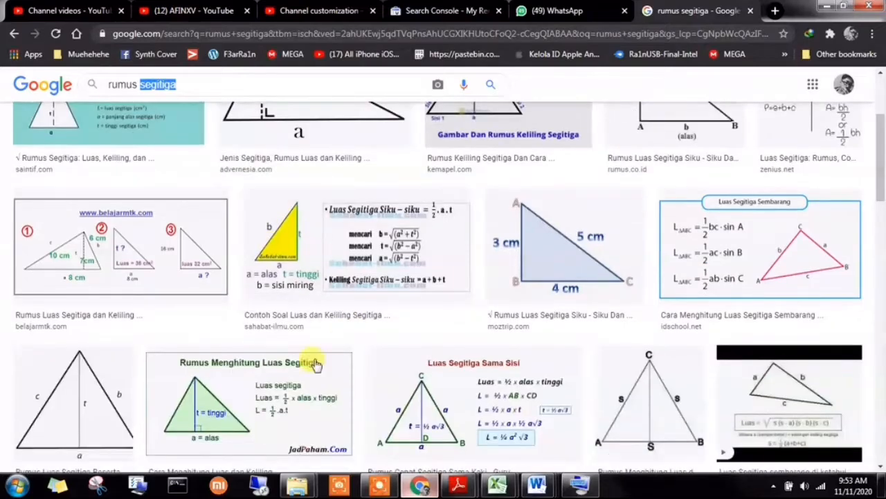
scroll(315, 364, "down", 1)
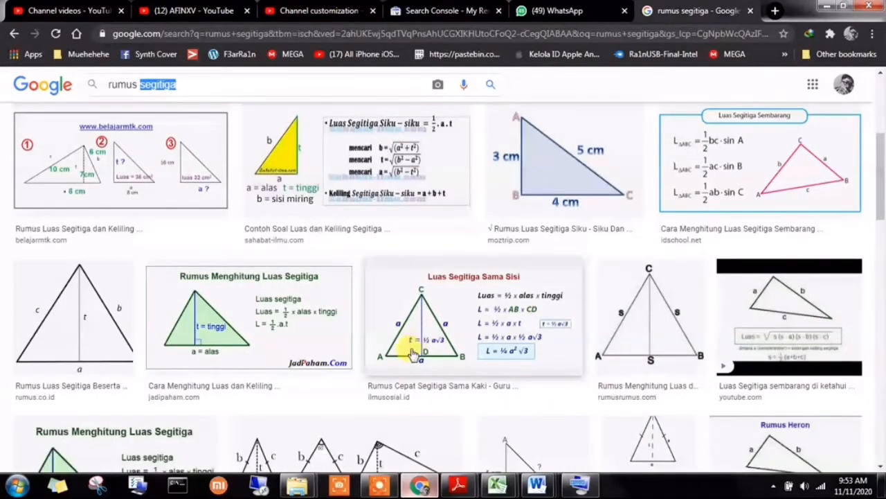
scroll(414, 354, "down", 2)
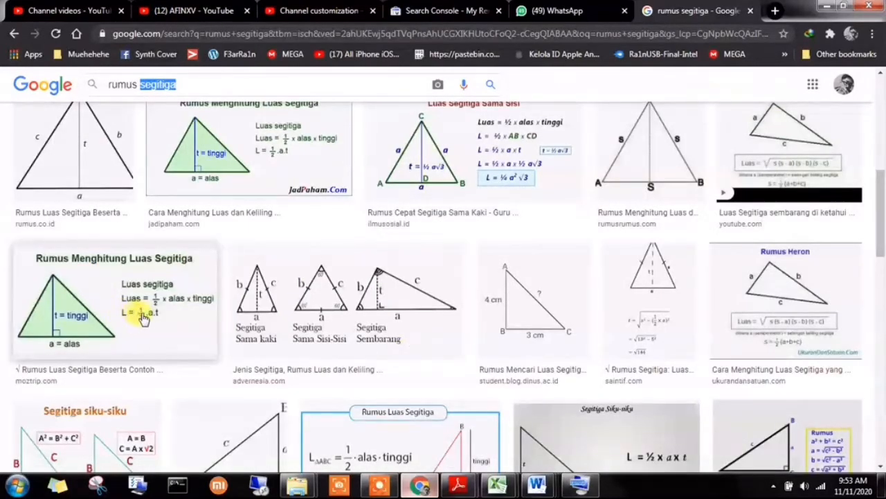
scroll(166, 327, "down", 3)
scroll(198, 321, "up", 9)
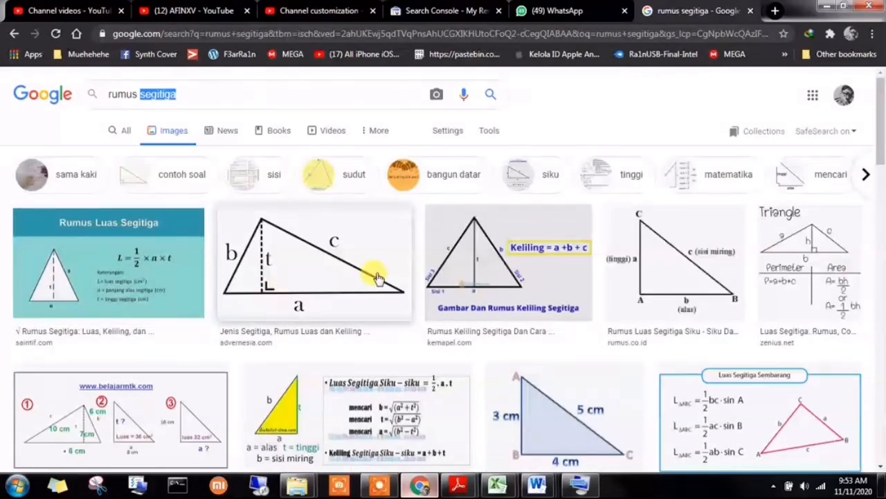
left_click(202, 94)
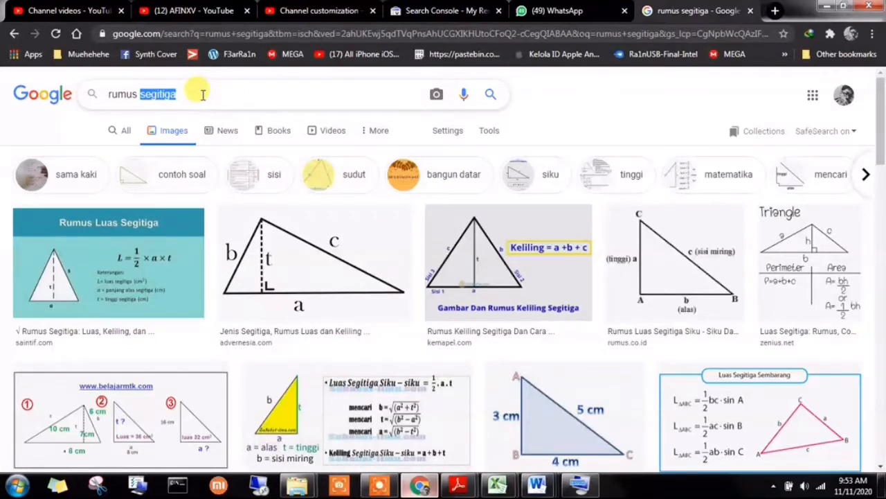
left_click(203, 397)
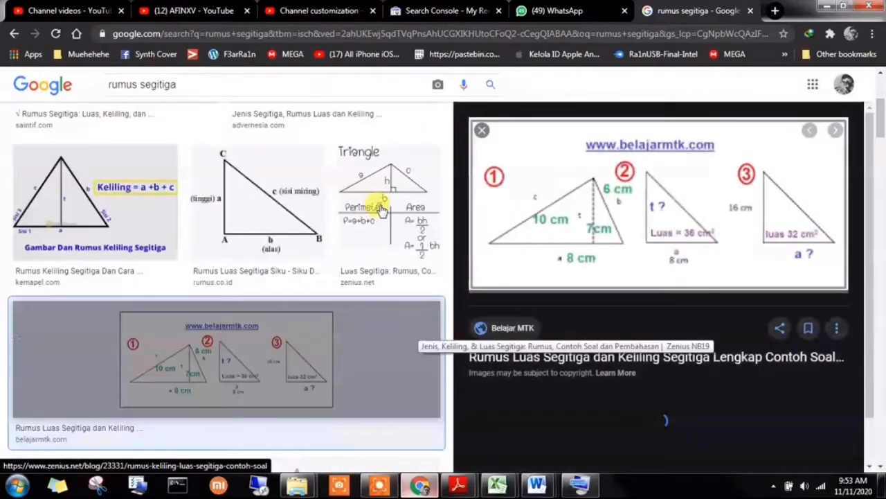
left_click(382, 209)
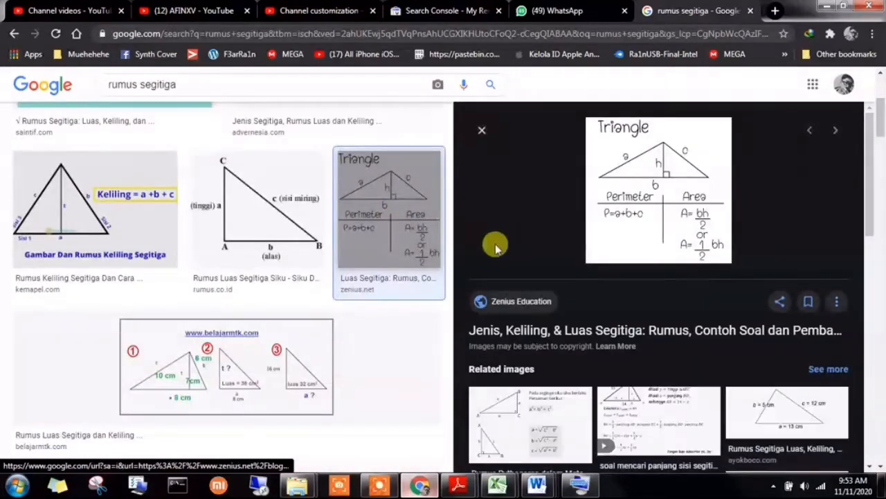
scroll(400, 331, "down", 8)
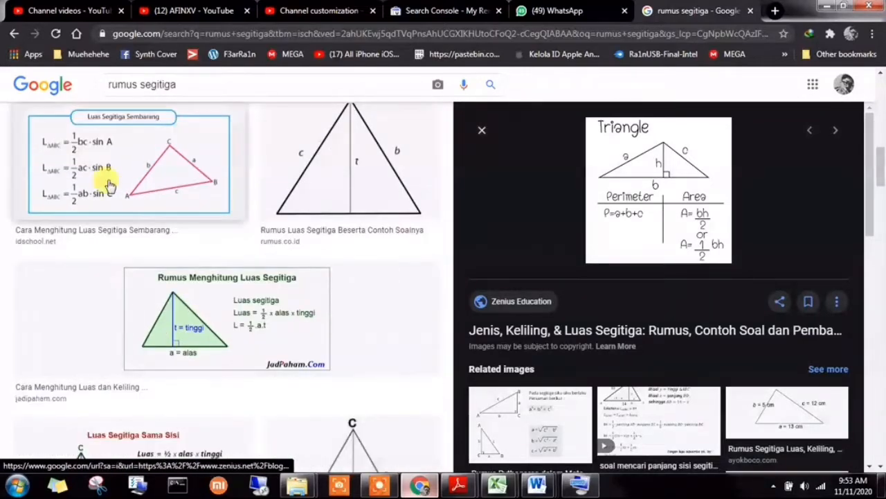
left_click(114, 173)
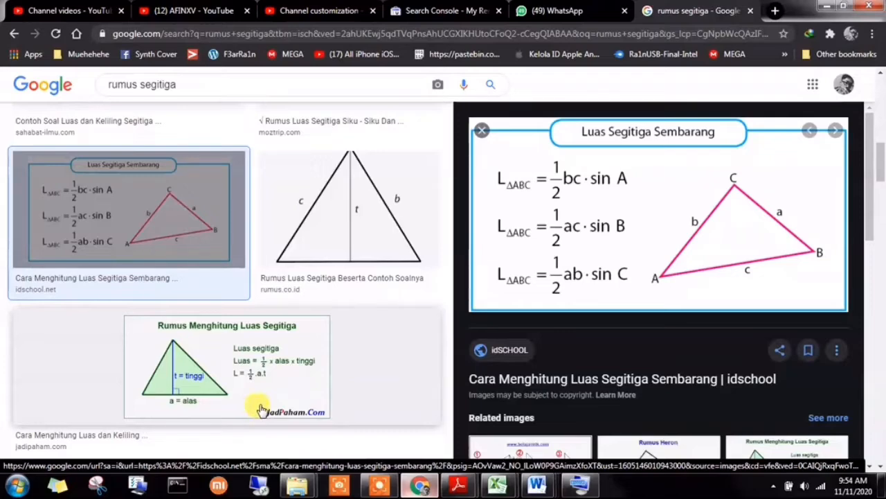
- Open the Snipping Tool and capture the three triangle-area formulas in the "Luas Segitiga Sembarang" image preview
left_click(27, 481)
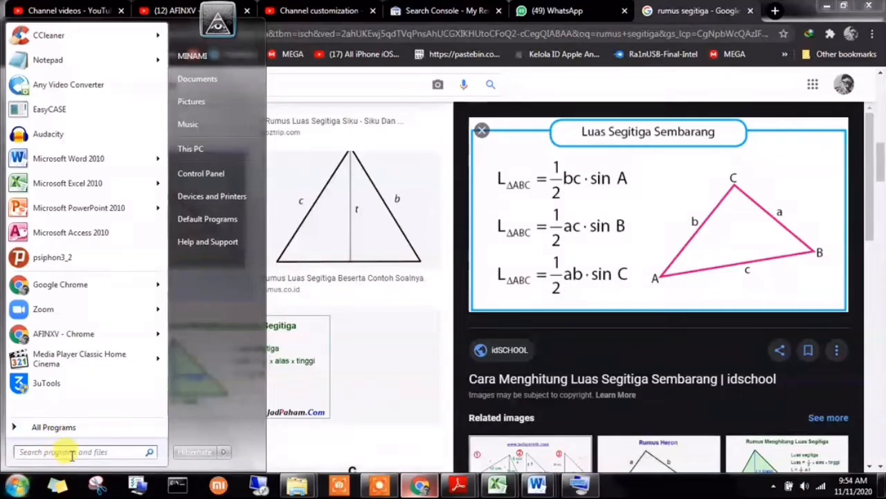
type("snipping")
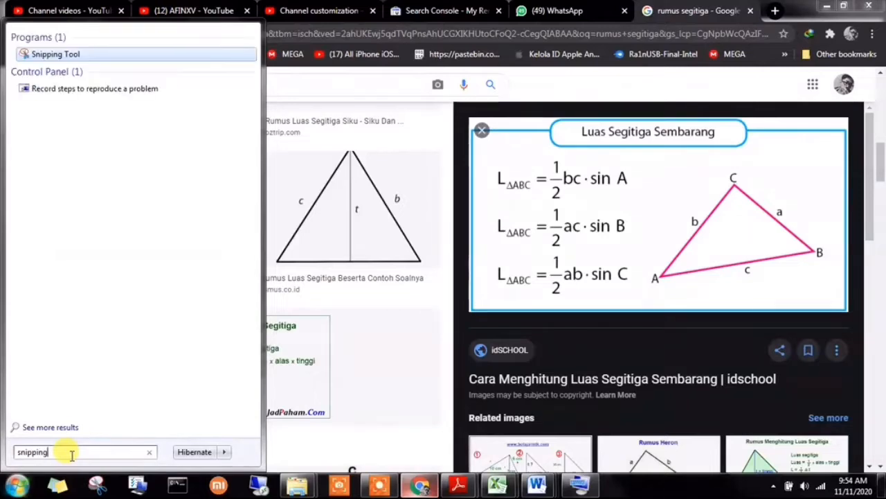
left_click(76, 55)
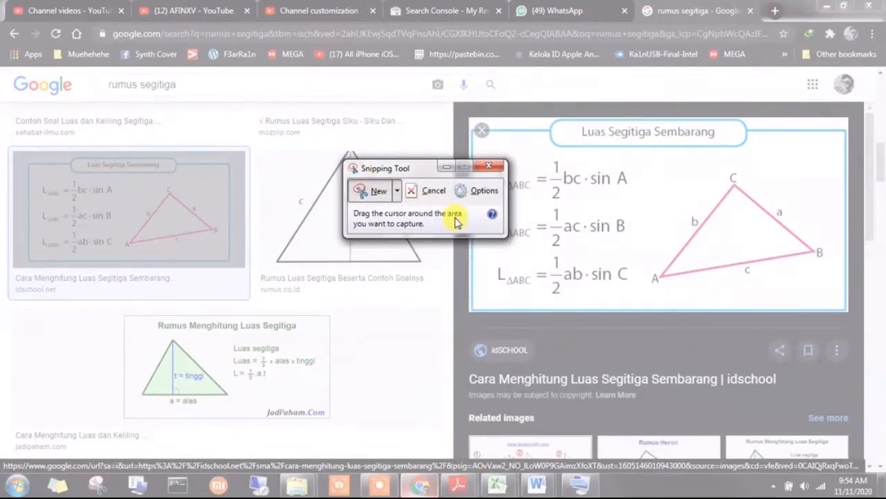
left_click(369, 197)
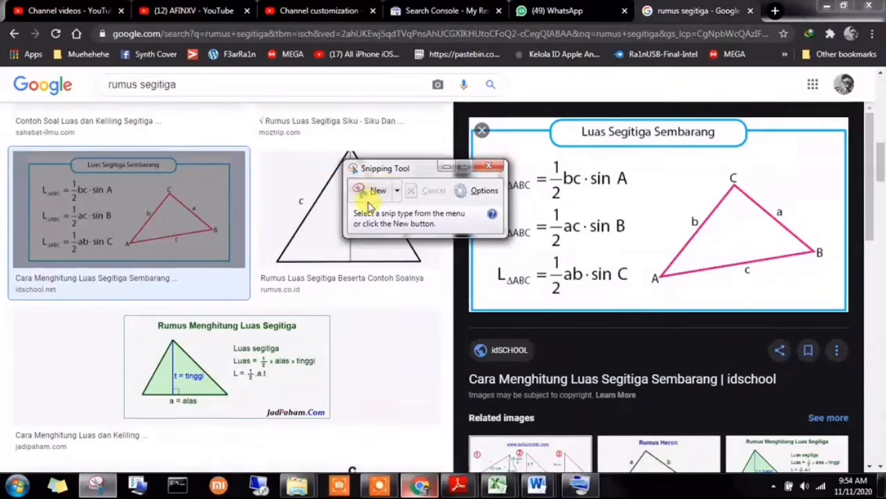
left_click(371, 199)
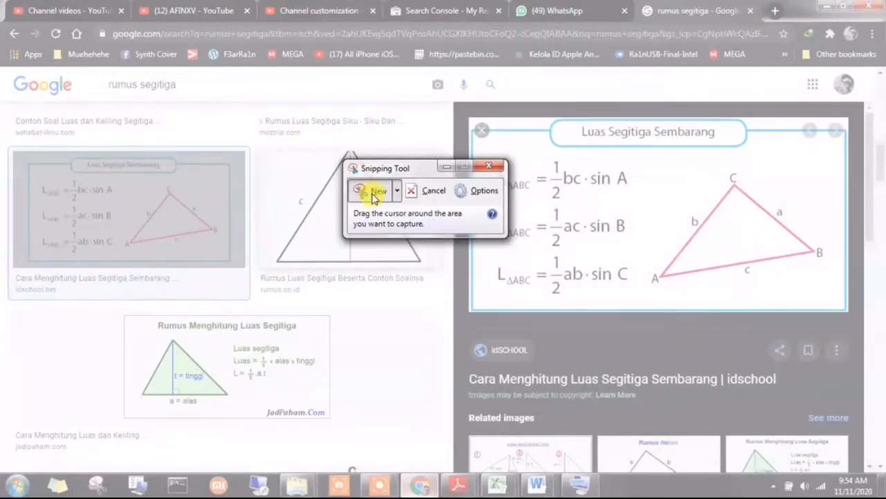
left_click(374, 197)
left_click(374, 197)
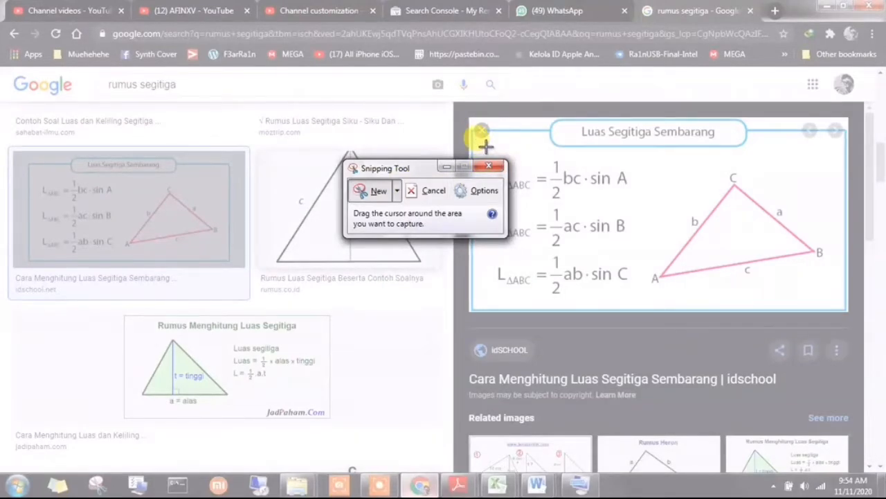
left_click_drag(484, 146, 639, 295)
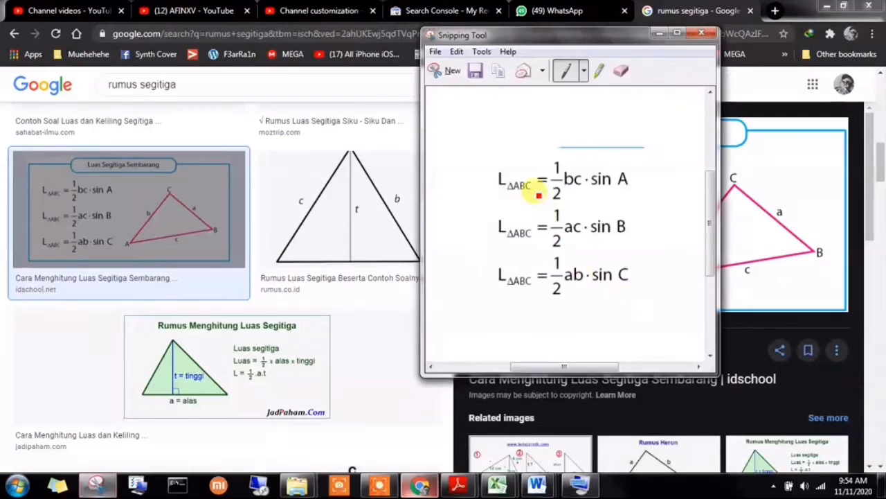
- Retake the snip closer around the three triangle-area formulas and copy it
left_click(454, 72)
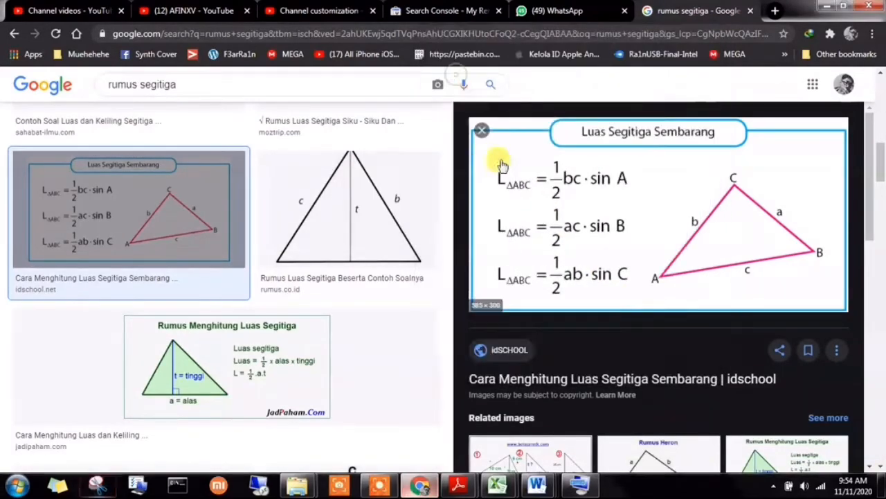
left_click_drag(491, 154, 636, 297)
right_click(555, 212)
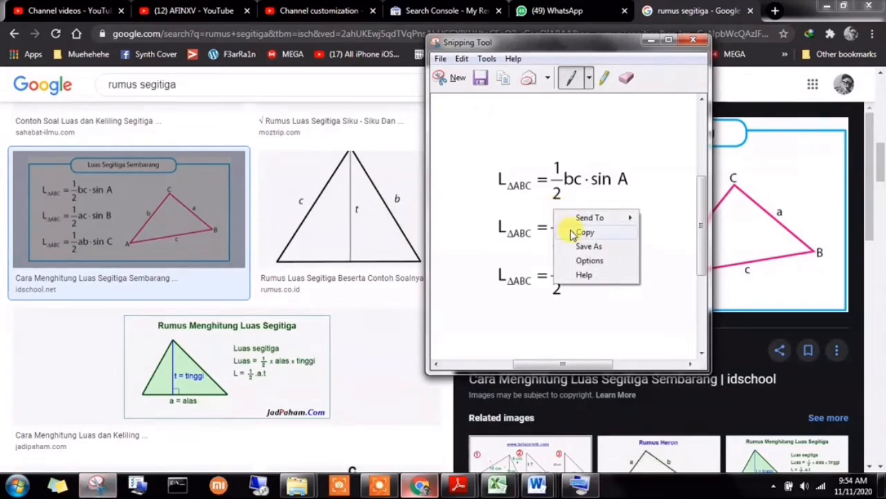
left_click(584, 232)
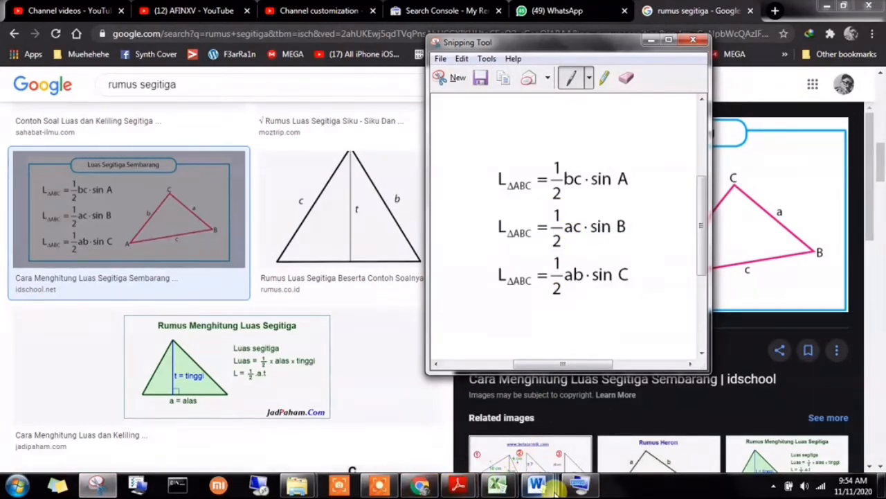
- Switch to Document3 in Word, paste the formula snip before the first body paragraph, and delete the pasted picture
mouse_move(547, 489)
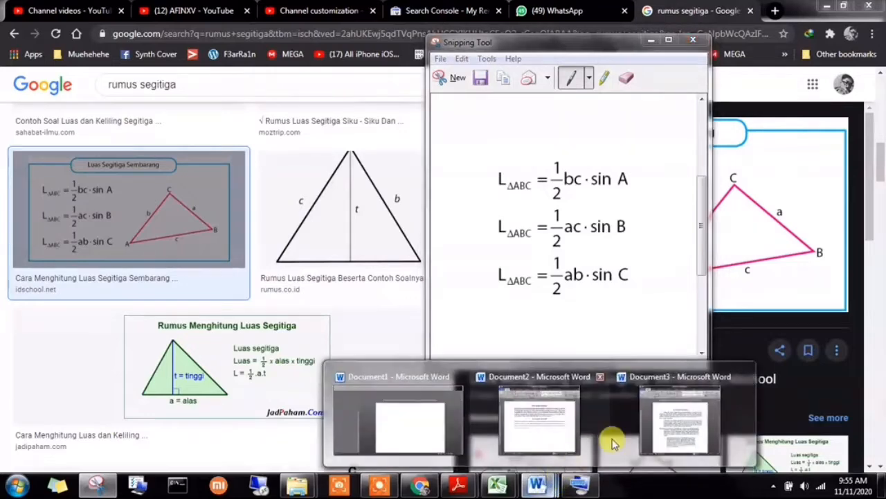
left_click(660, 421)
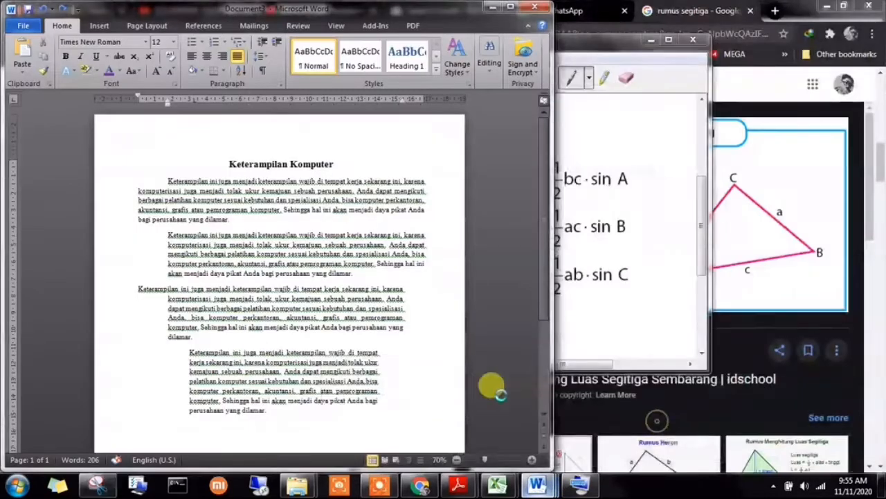
right_click(168, 181)
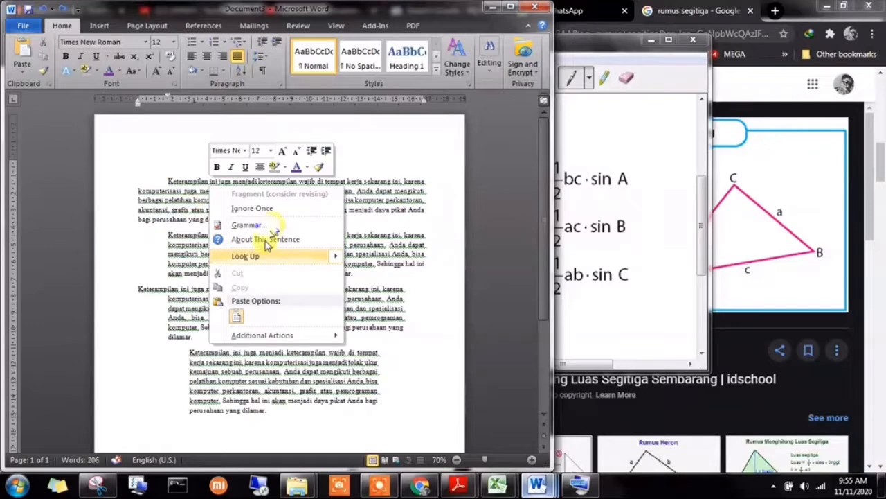
left_click(235, 313)
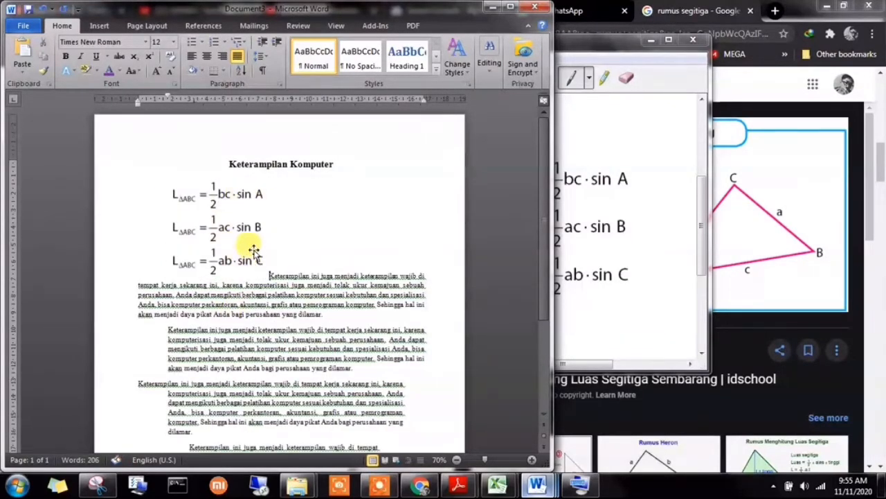
left_click(233, 236)
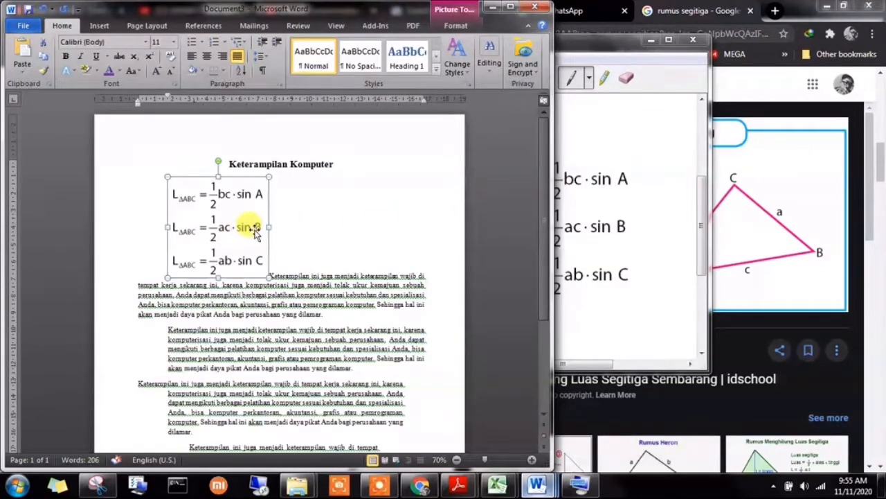
key("Delete")
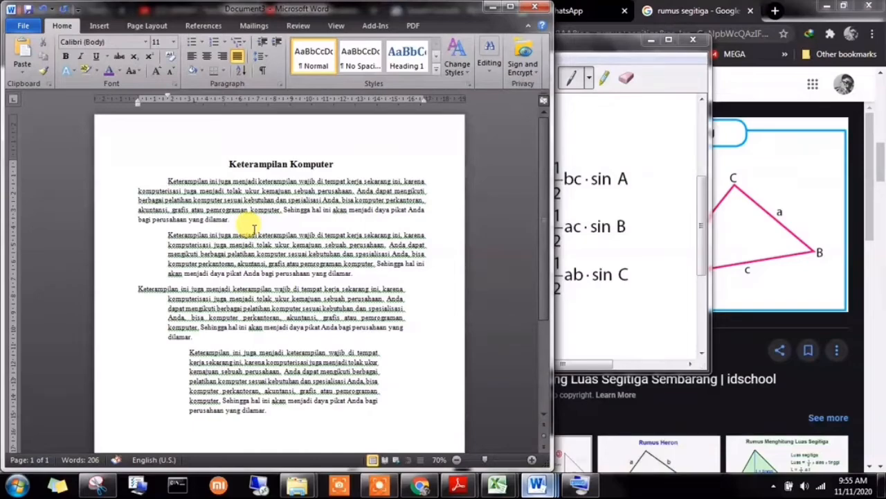
- Minimize the browser, return to the PDF in Adobe Reader, and read from the Equation section through the Picture instructions under "Grafis Microsoft Word"
left_click(827, 6)
left_click(788, 123)
left_click(671, 178)
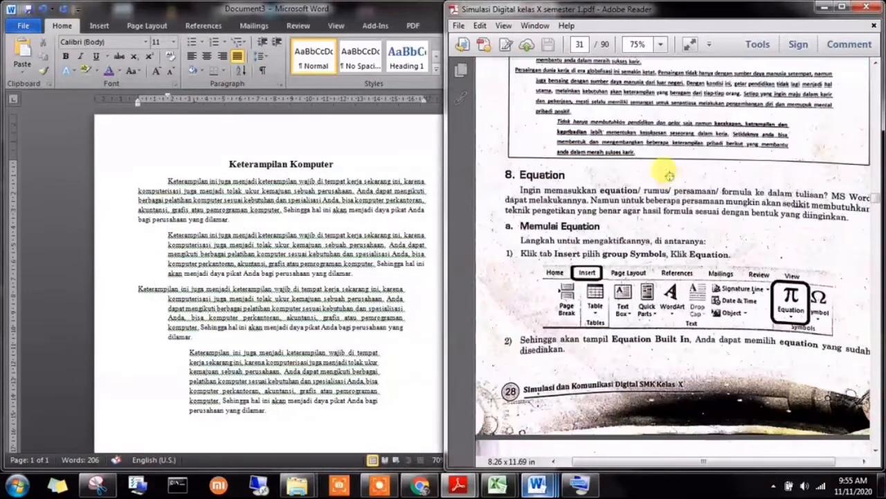
scroll(626, 223, "down", 3)
scroll(611, 243, "down", 2)
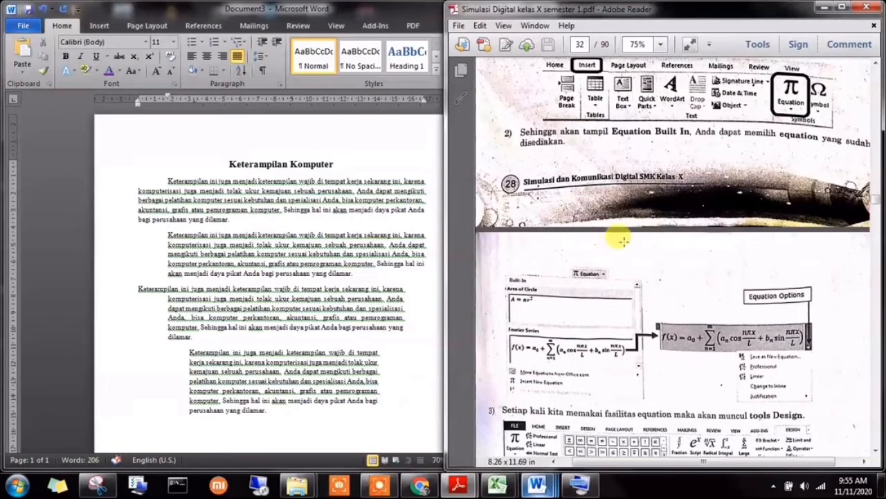
scroll(620, 246, "down", 10)
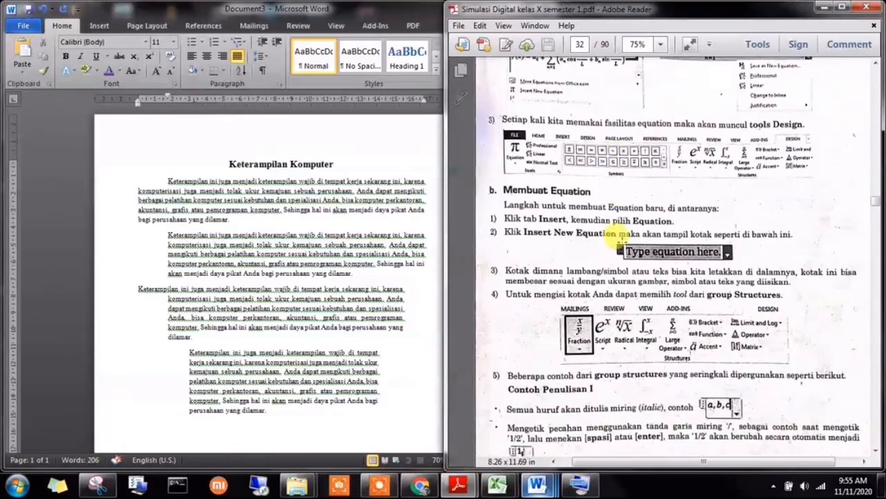
scroll(620, 246, "down", 9)
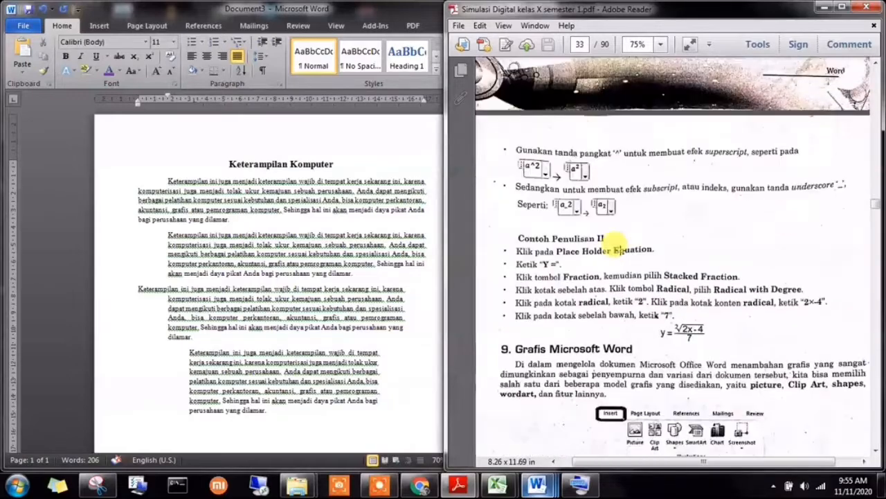
scroll(619, 248, "down", 3)
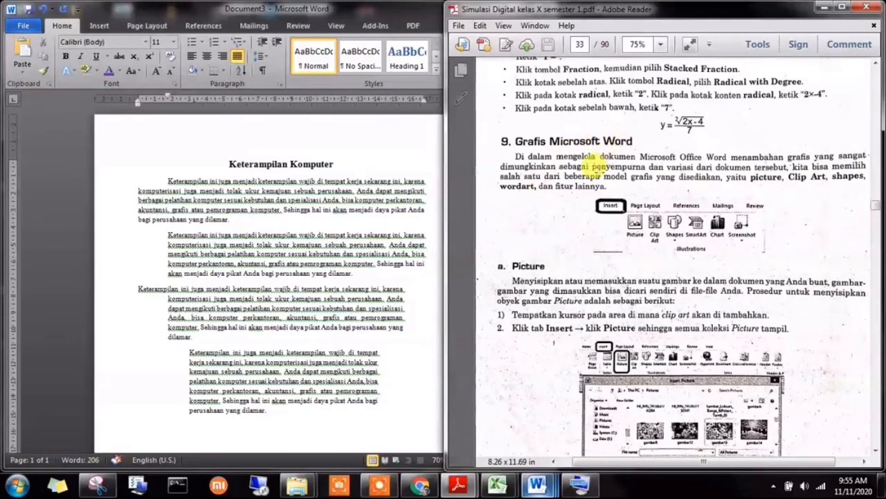
scroll(588, 164, "down", 2)
scroll(585, 186, "down", 10)
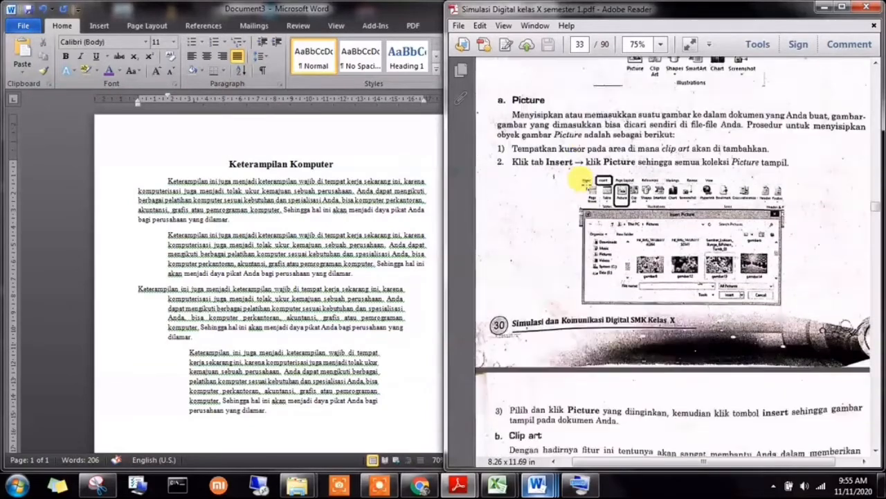
scroll(587, 177, "up", 9)
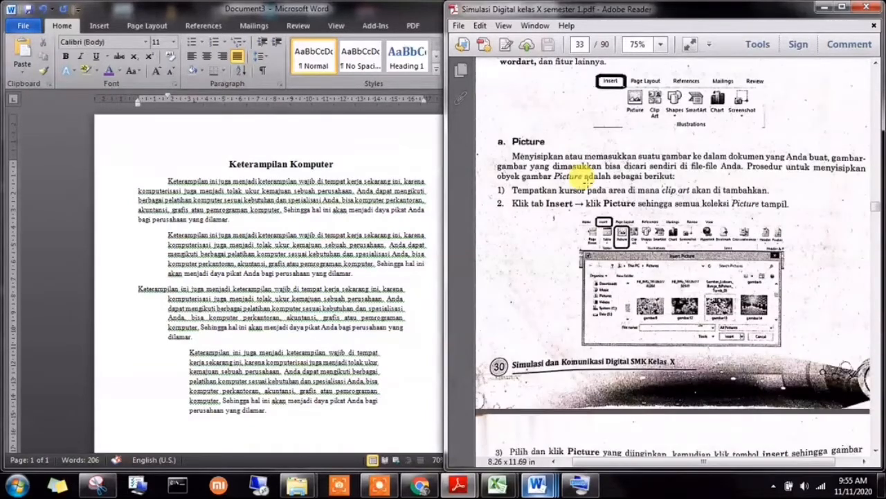
- In Word, insert the "DON'T TRUST ANYONE" picture with the thick black frame from the Pictures library before the first body paragraph
left_click(219, 198)
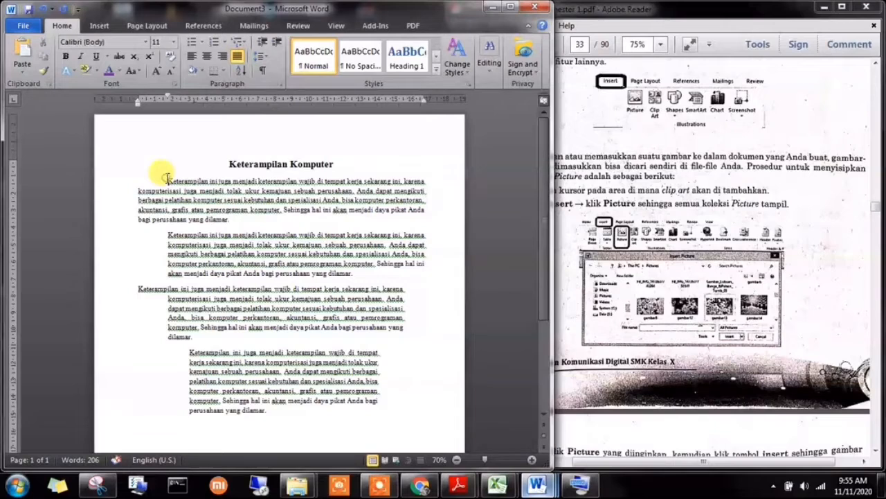
mouse_move(380, 485)
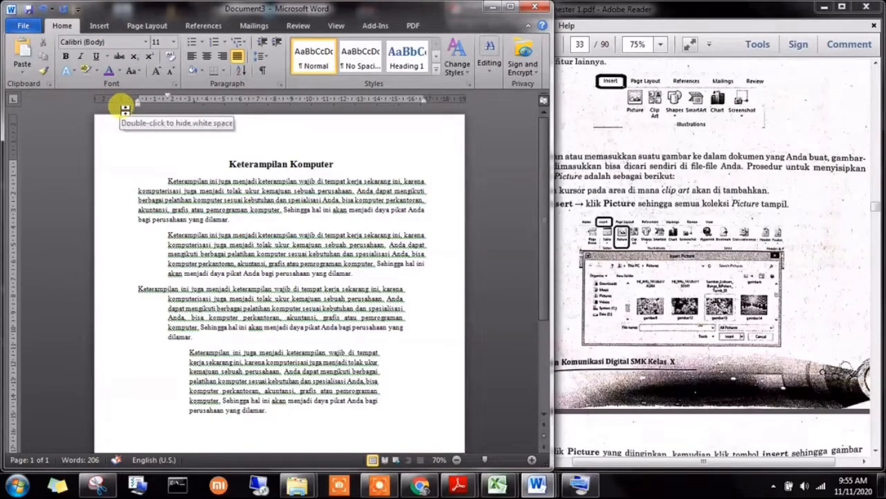
left_click(100, 26)
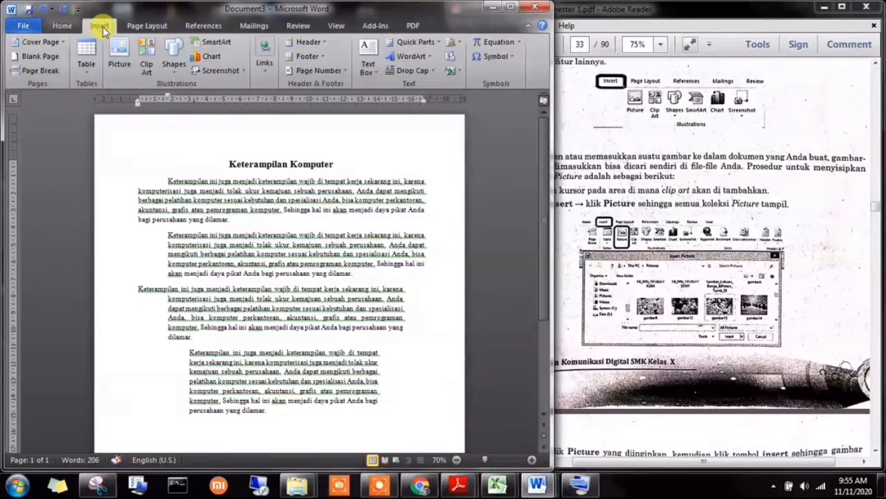
left_click(122, 71)
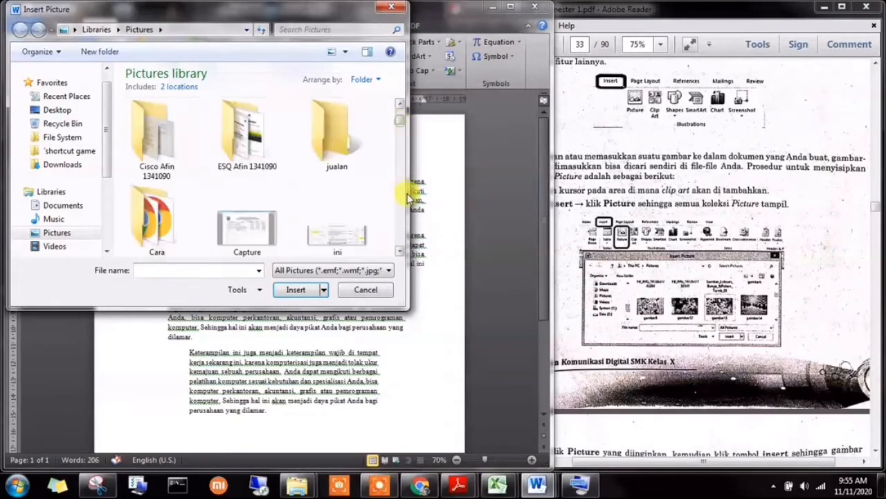
scroll(389, 205, "down", 5)
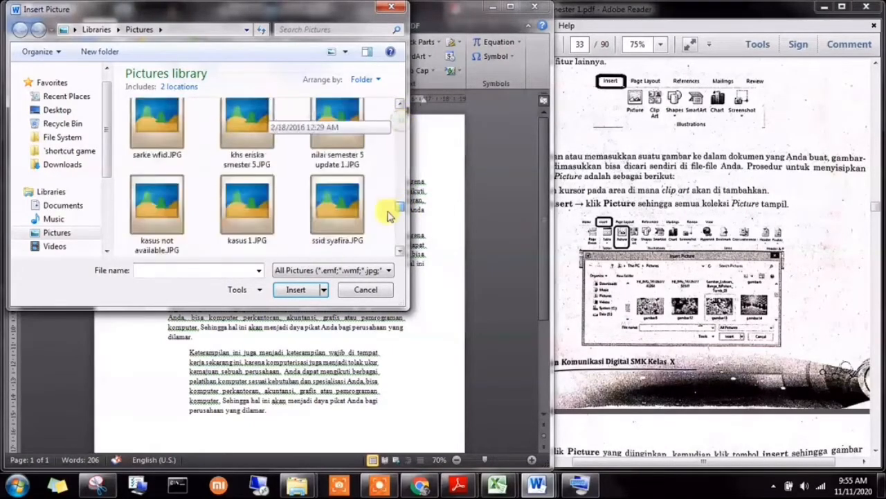
left_click_drag(389, 200, 388, 188)
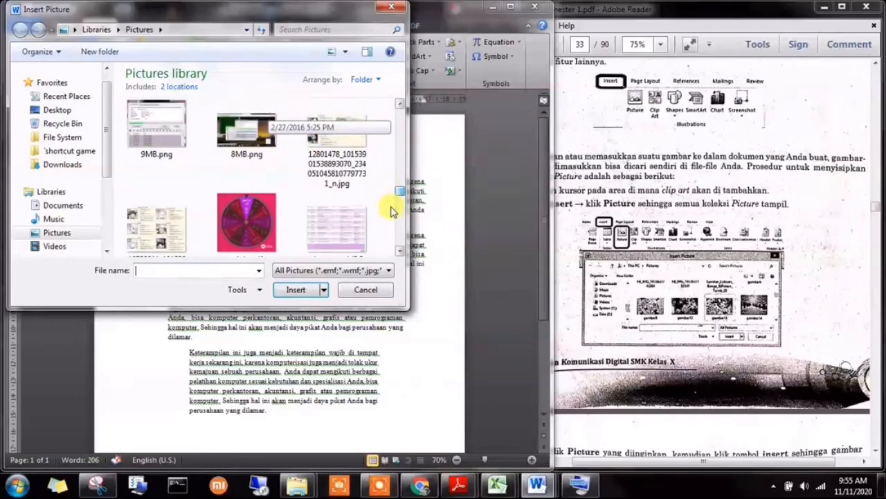
scroll(391, 211, "down", 8)
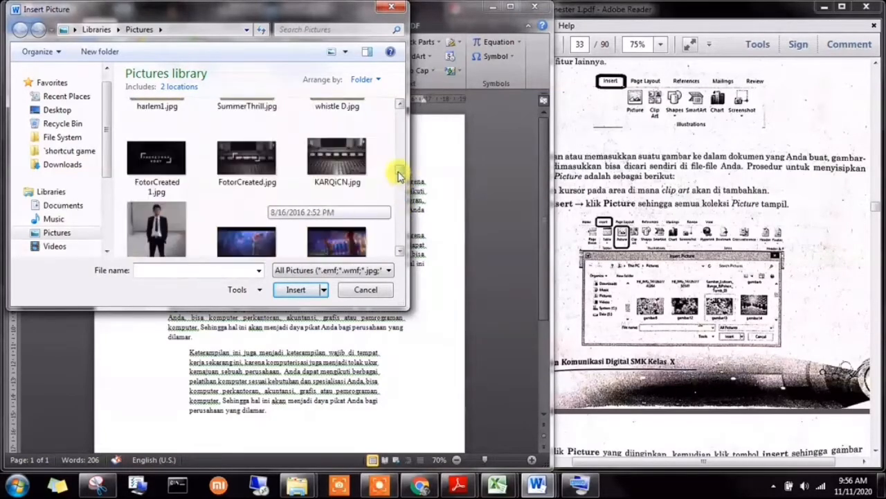
left_click_drag(398, 176, 396, 238)
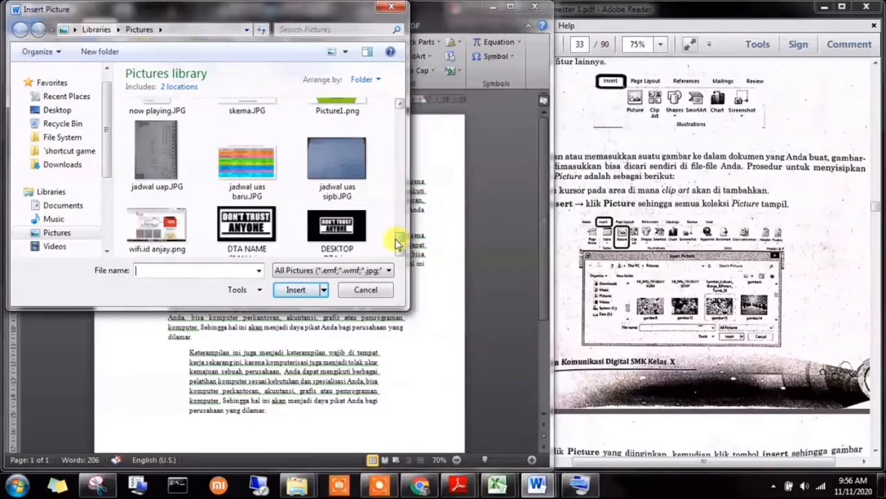
left_click(227, 223)
double_click(234, 222)
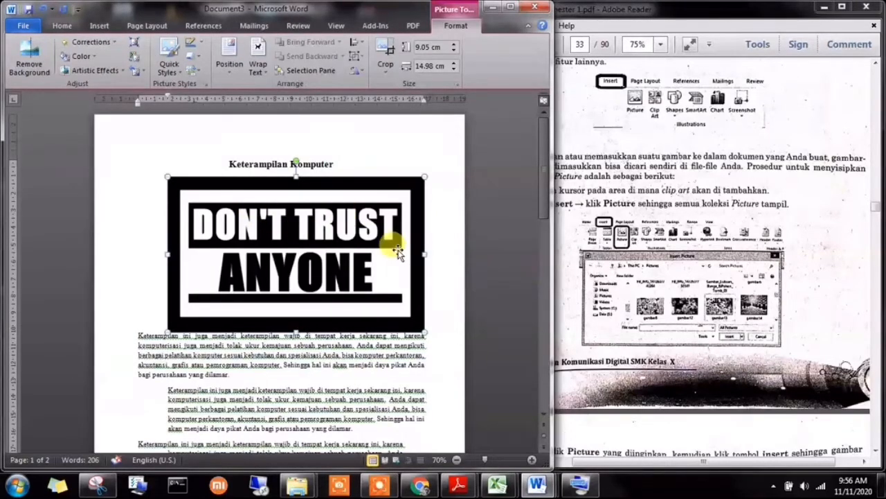
- Review the remaining Picture instructions and the start of the PDF's Clip art section, and select the inserted picture in Word
left_click(585, 167)
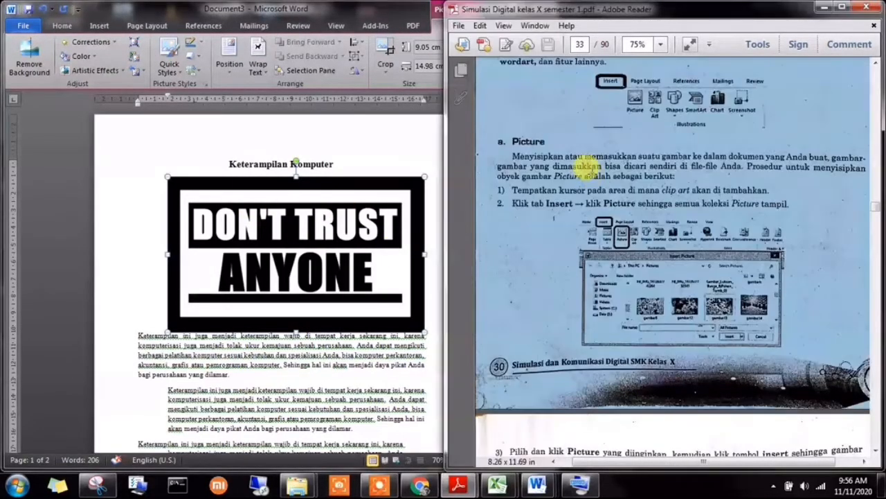
scroll(594, 173, "up", 3)
scroll(594, 176, "down", 3)
scroll(593, 178, "down", 5)
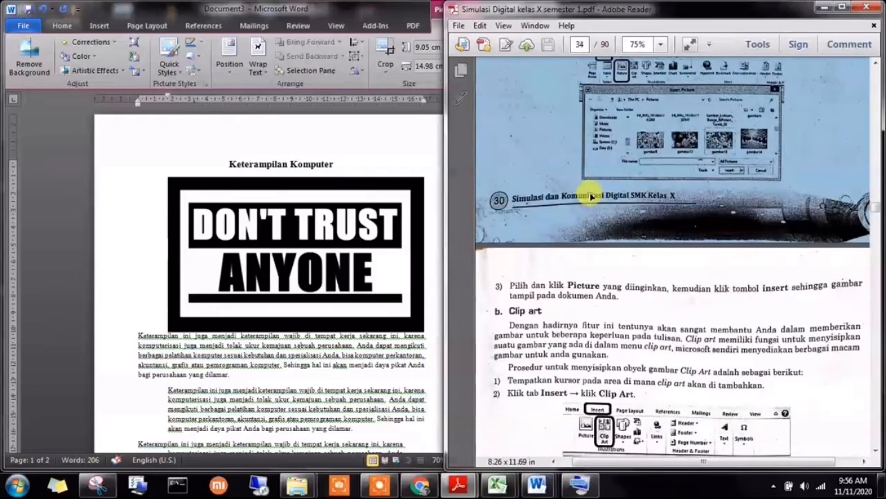
left_click(305, 217)
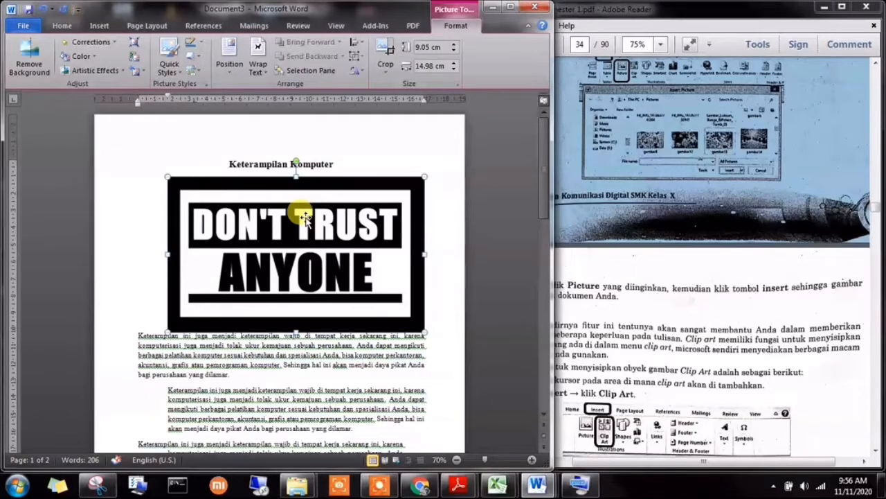
- Maximize the Document3 window and shrink the "DON'T TRUST ANYONE" picture to about 7.35 × 12.17 cm
left_click(509, 6)
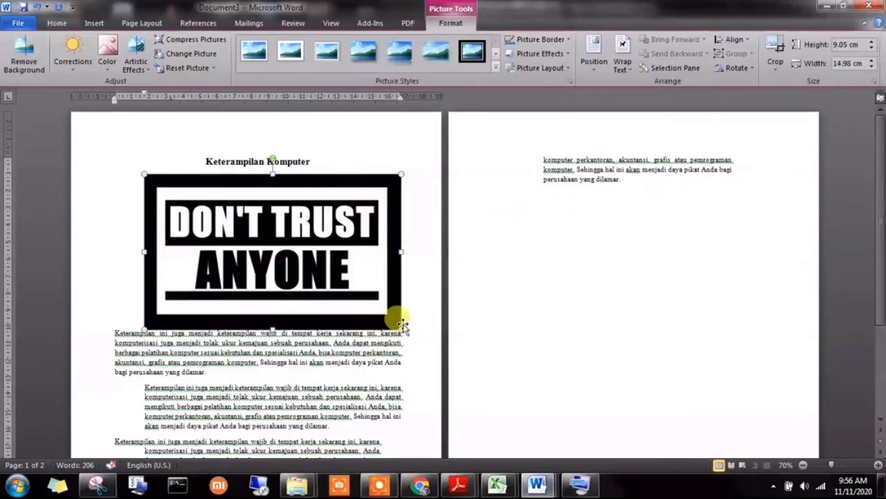
left_click_drag(400, 328, 352, 294)
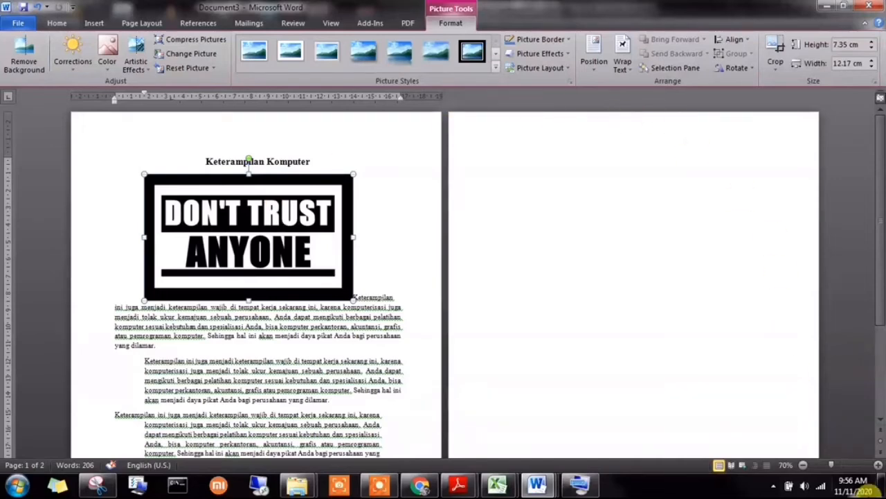
left_click(879, 465)
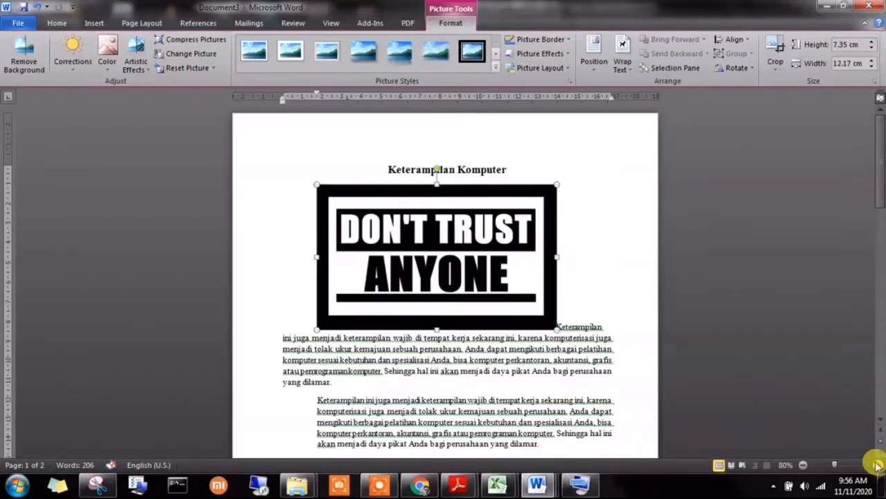
- Set the picture's text wrapping to In Line with Text and move it into the middle of the first body paragraph
right_click(396, 220)
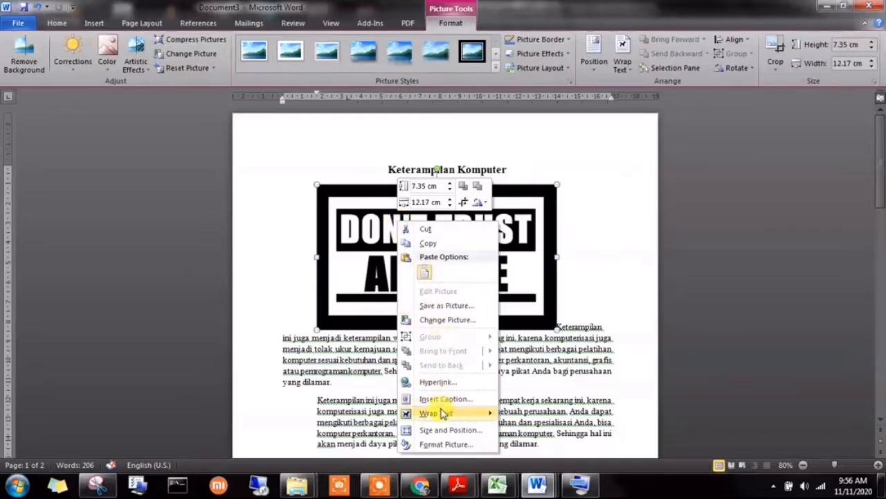
mouse_move(443, 415)
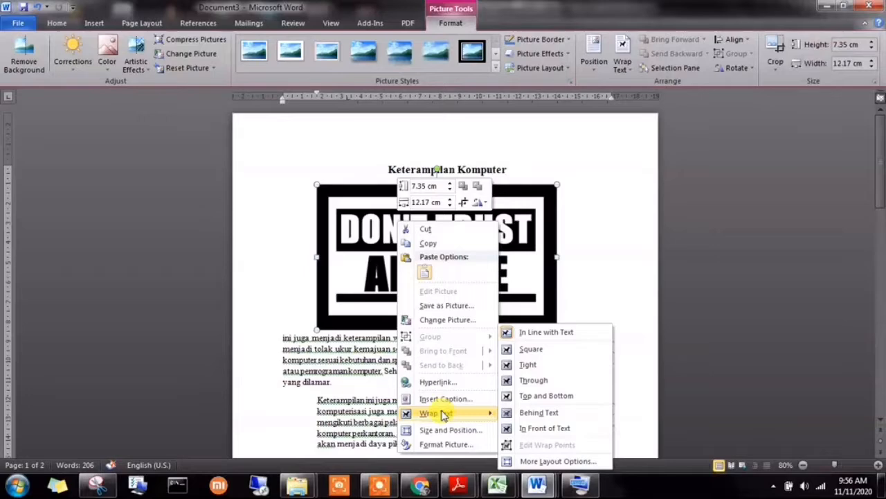
left_click(533, 334)
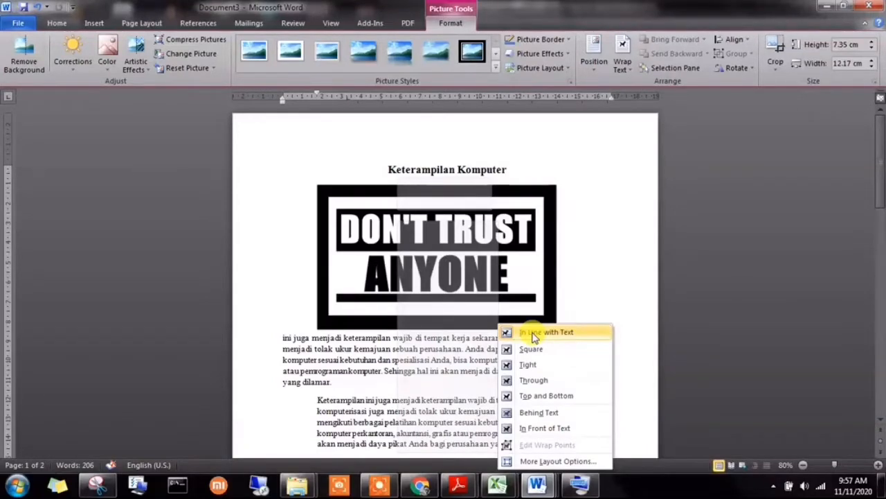
left_click(534, 334)
mouse_move(436, 275)
left_mouse_down()
mouse_move(439, 340)
mouse_move(416, 374)
mouse_move(392, 362)
mouse_move(392, 369)
left_mouse_up()
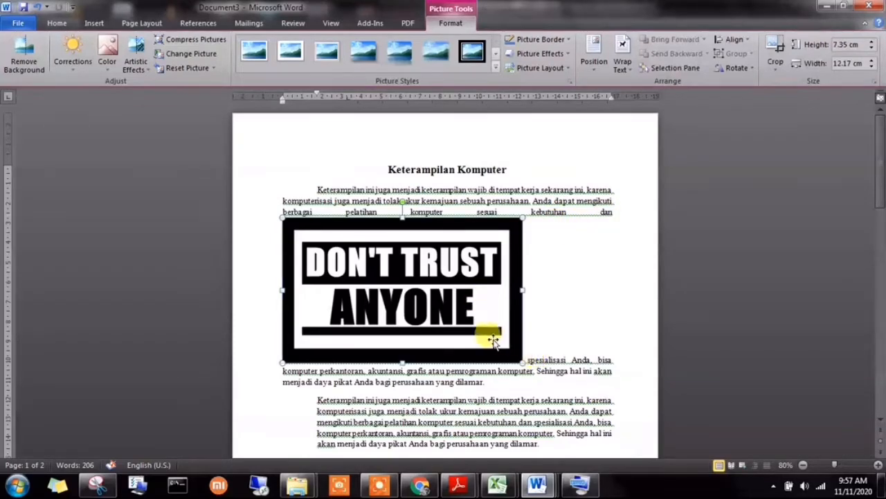
- Set the picture's text wrapping to Square, shrink it to about 5.67 × 9.39 cm and reposition it beside the text
right_click(398, 248)
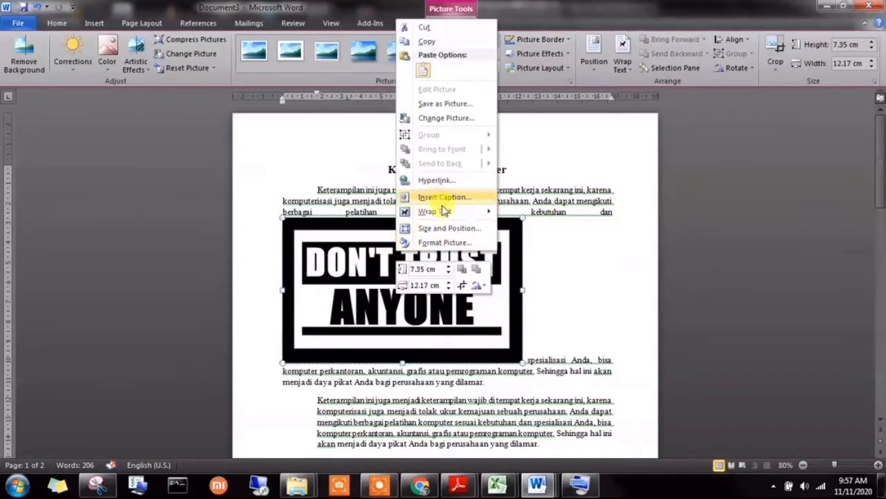
mouse_move(443, 211)
left_click(528, 231)
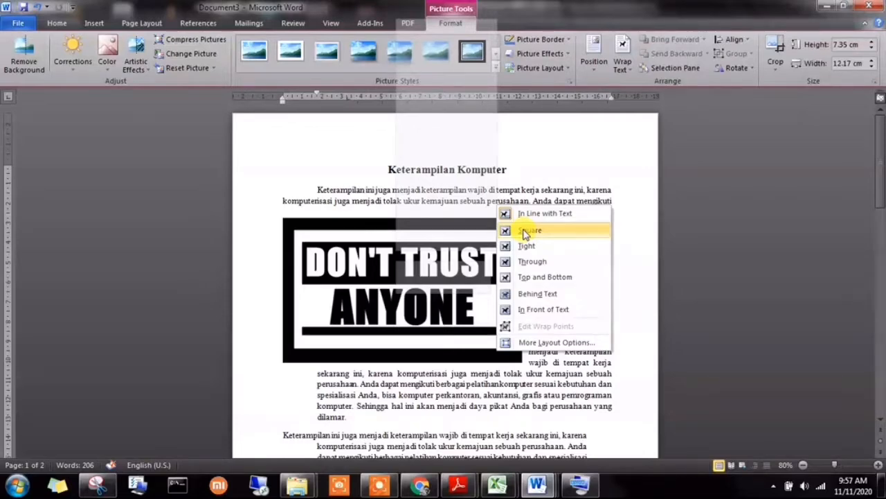
left_click(524, 232)
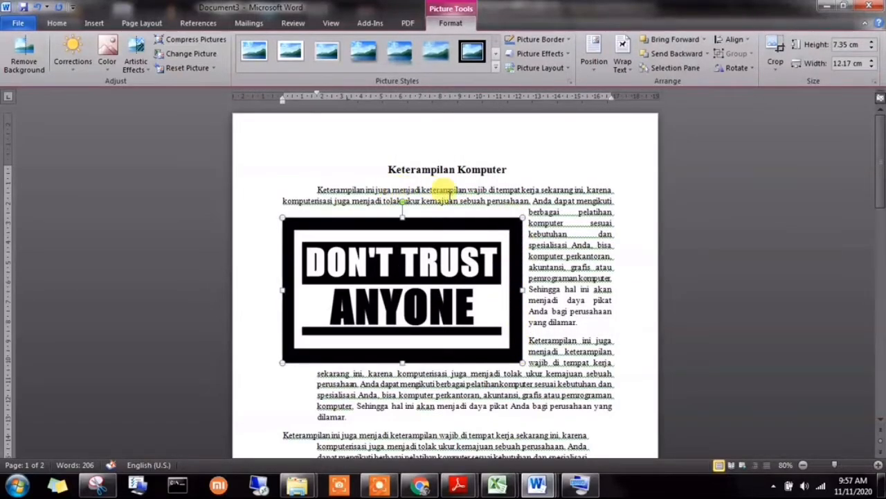
left_click_drag(523, 361, 413, 331)
left_click_drag(367, 356, 407, 279)
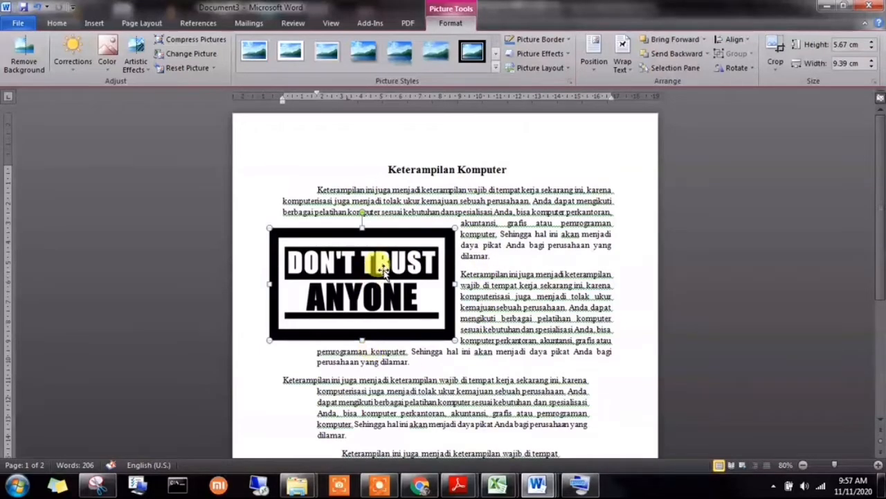
- Compare the Tight and Square wrapping options on the picture, keep Square, and dismiss the Windows color scheme message
right_click(385, 272)
mouse_move(457, 232)
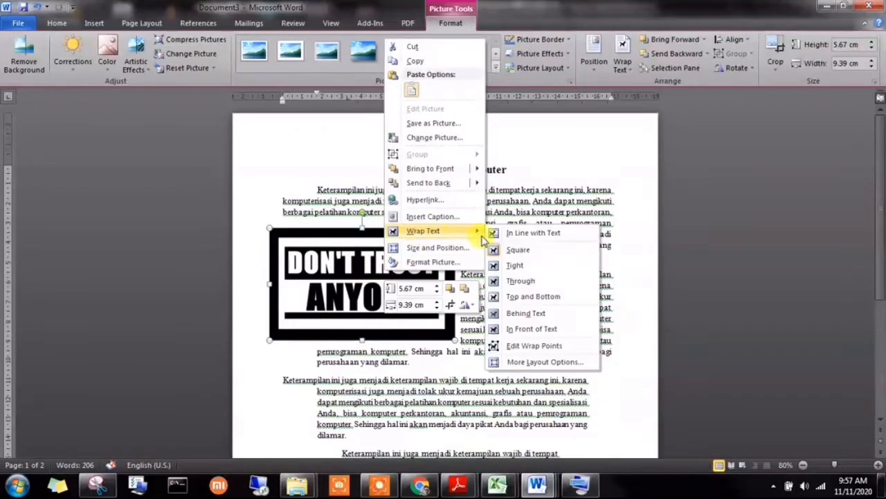
left_click(518, 250)
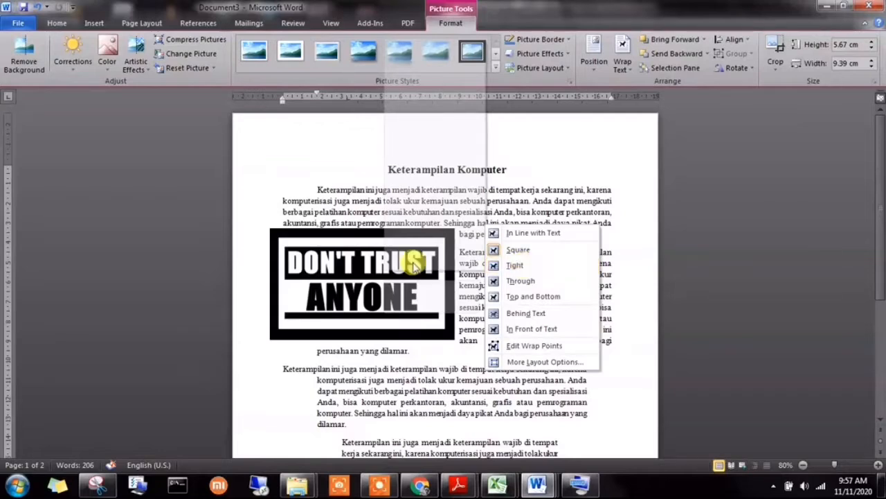
right_click(386, 270)
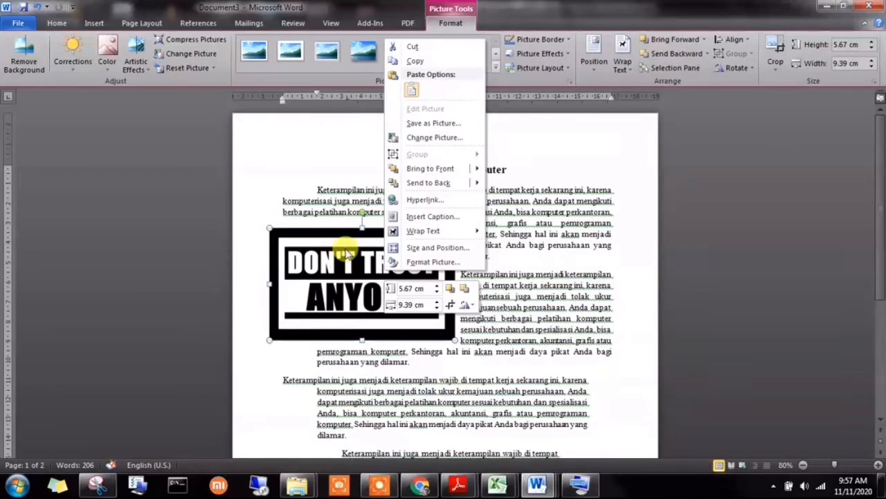
left_click(345, 223)
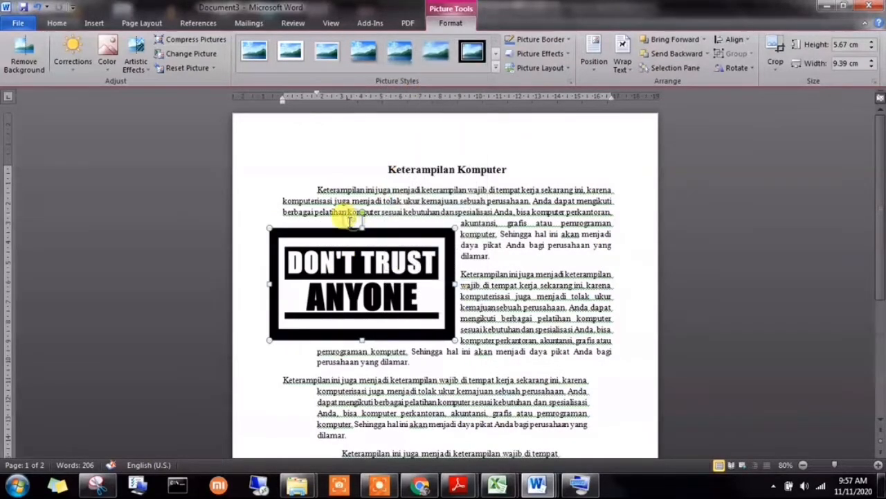
right_click(385, 262)
mouse_move(452, 224)
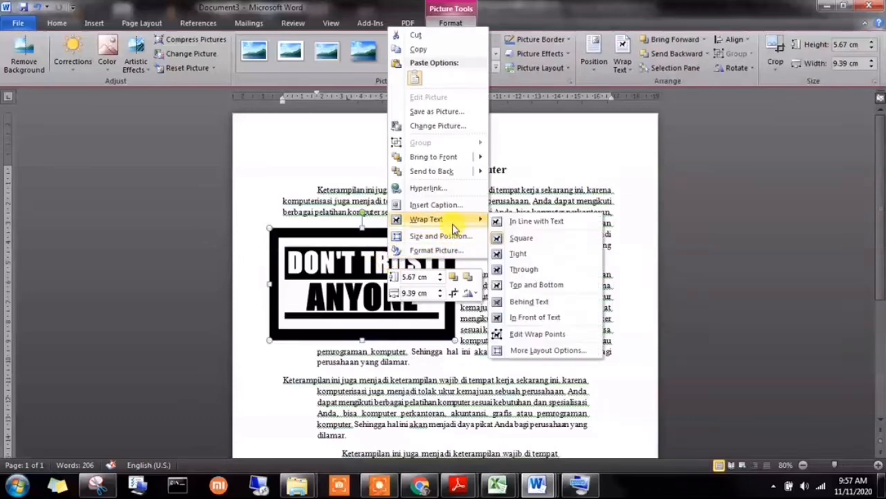
left_click(500, 254)
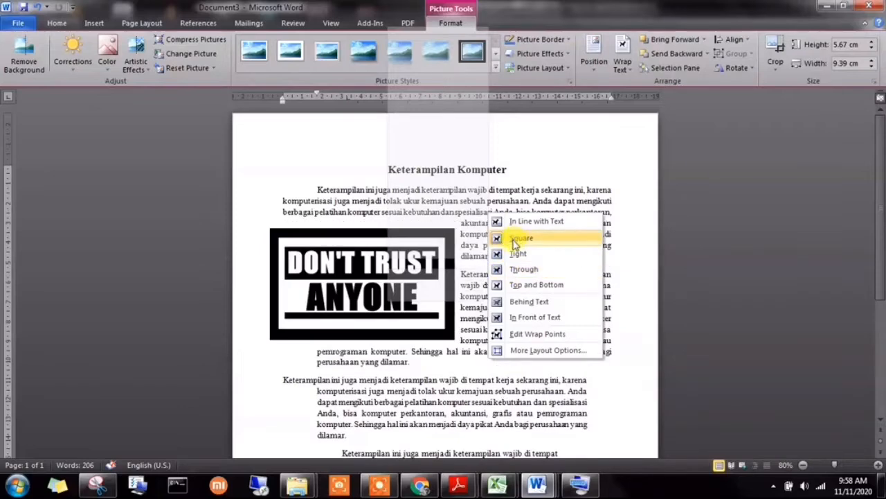
left_click(519, 238)
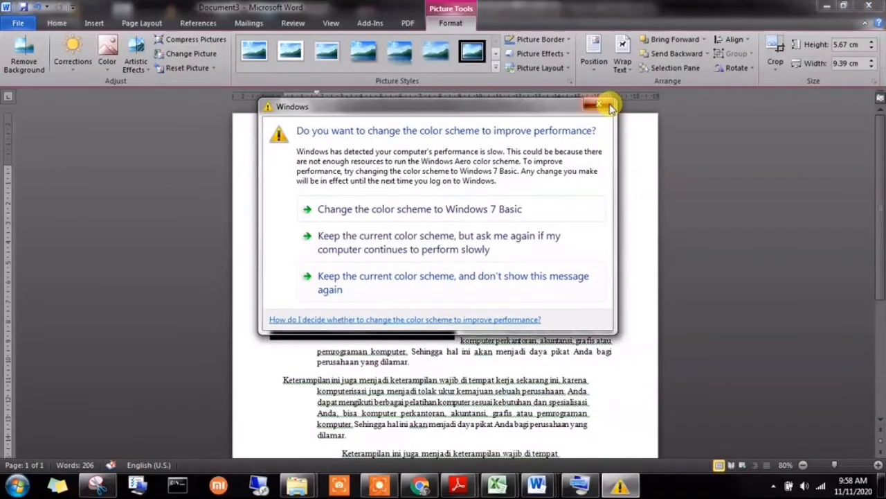
left_click(599, 105)
- Set the picture's text wrapping to Top and Bottom and move it between the first and second body paragraphs
right_click(437, 270)
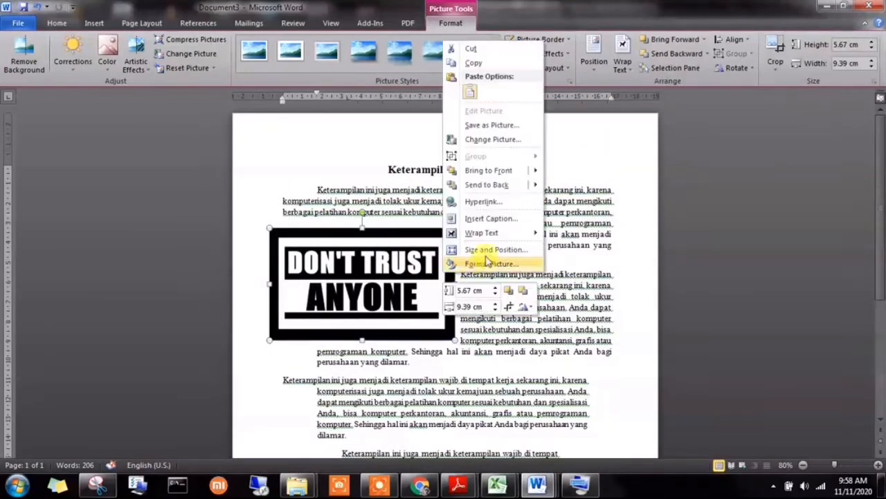
mouse_move(511, 242)
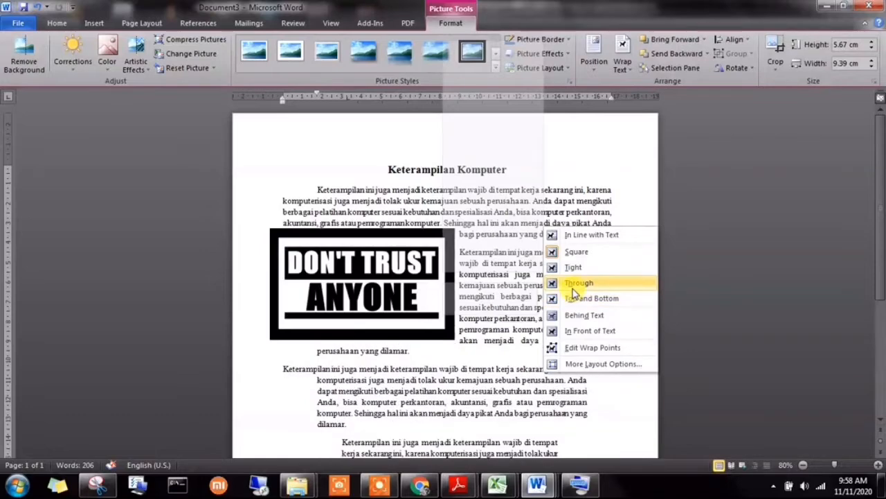
left_click(577, 297)
left_click_drag(406, 293, 474, 302)
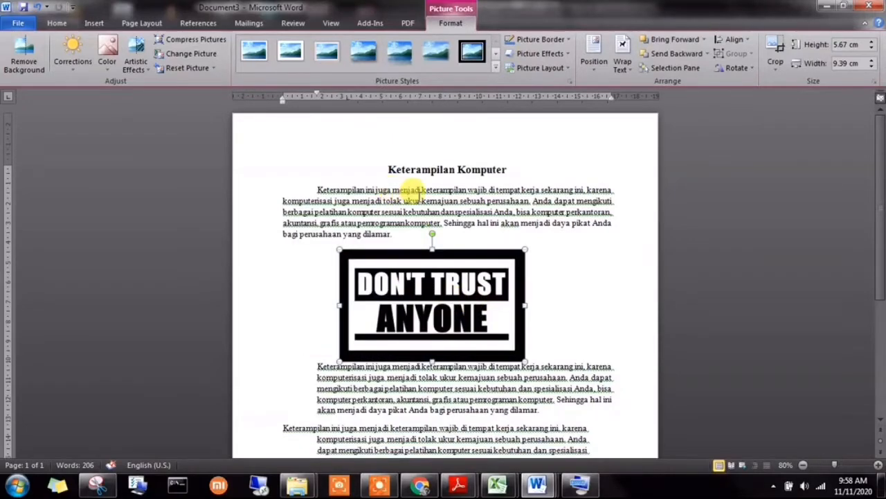
- Set the picture's text wrapping to Behind Text, dismiss the web notification and try to move the picture
right_click(449, 299)
mouse_move(494, 262)
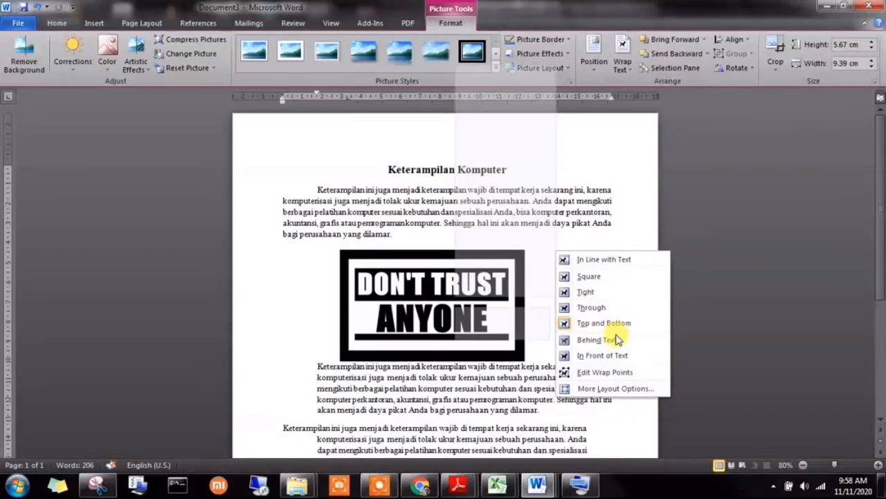
left_click(616, 341)
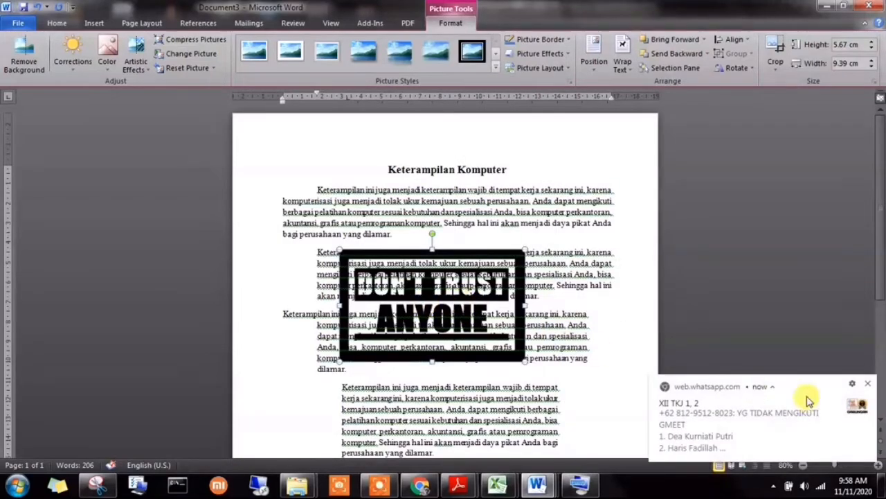
left_click(866, 385)
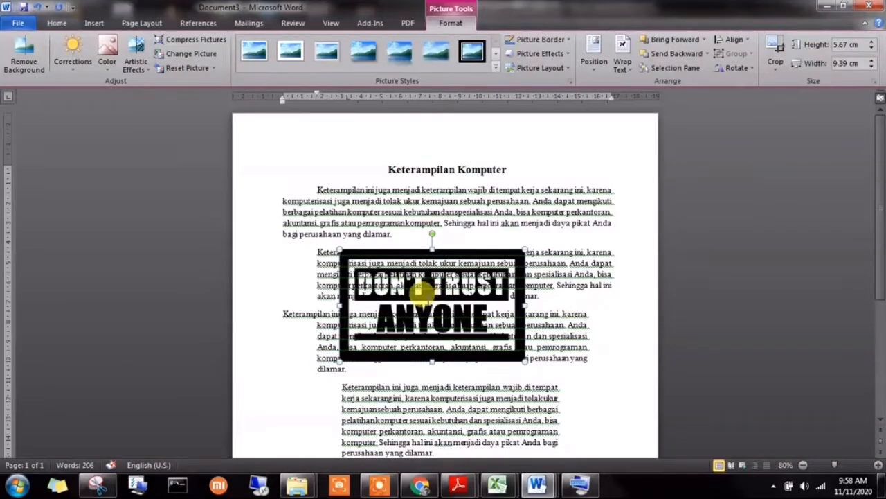
left_click_drag(421, 291, 427, 299)
- Set the picture's text wrapping to In Front of Text and move it up over the end of the first paragraph
right_click(428, 299)
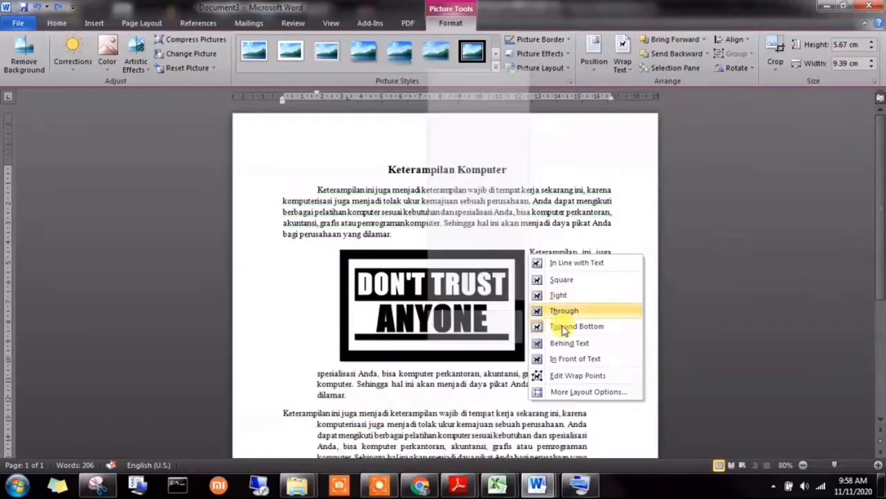
left_click(568, 360)
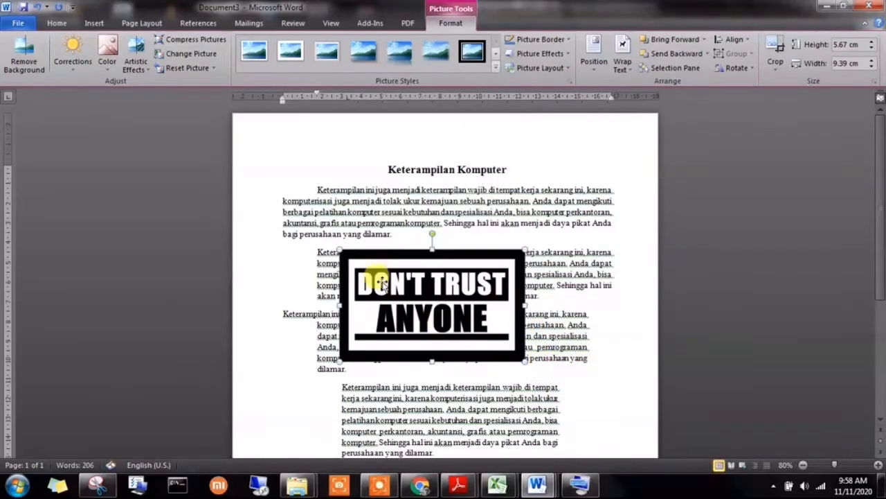
left_click_drag(376, 271, 457, 270)
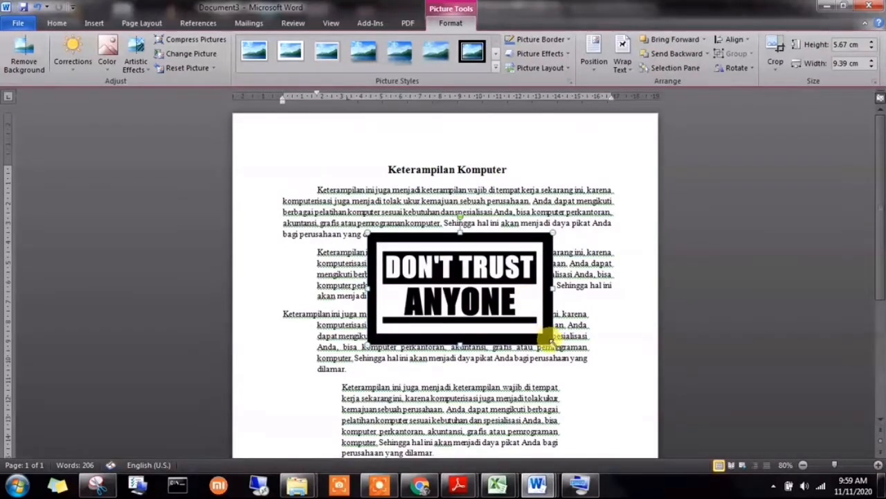
- Shrink the picture to about 4.3 × 7.12 cm and move it over the title and first body paragraph
left_click_drag(547, 337, 507, 317)
left_click_drag(400, 259, 420, 186)
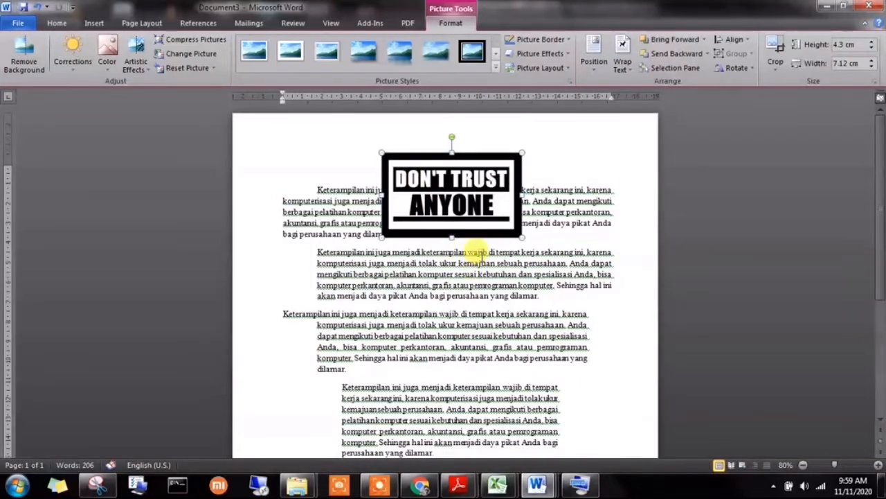
- Insert ten blank lines before the second body paragraph and move the picture into the gap below the first paragraph
left_click(475, 246)
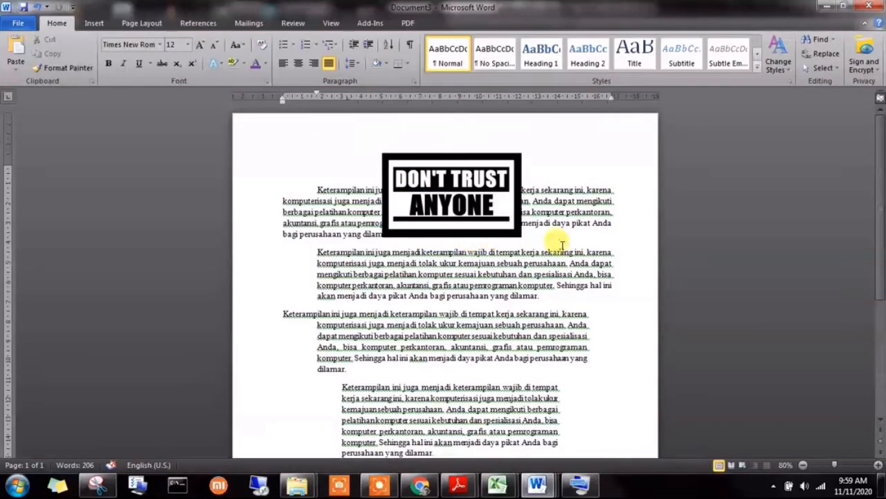
key("Return")
key("Return")
key("Return")
key("Return")
key("Return")
key("Return")
key("Return")
key("Return")
key("Return")
key("Return")
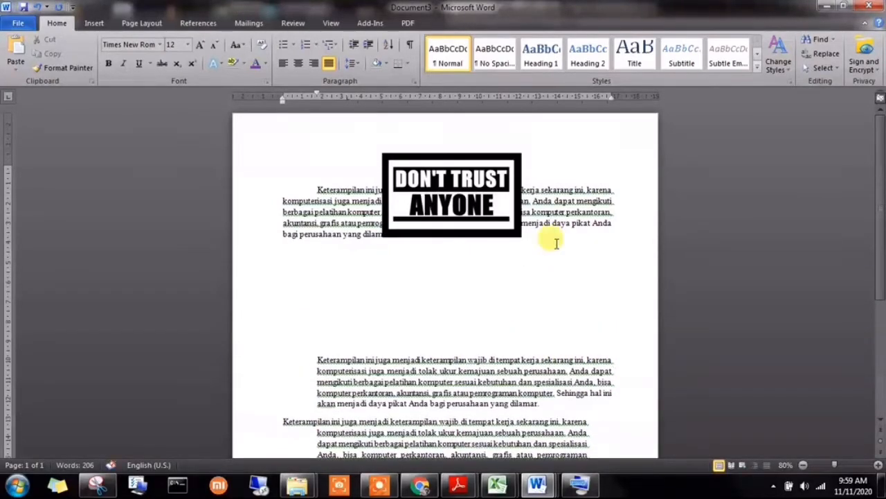
left_click(467, 176)
left_click_drag(467, 176, 451, 333)
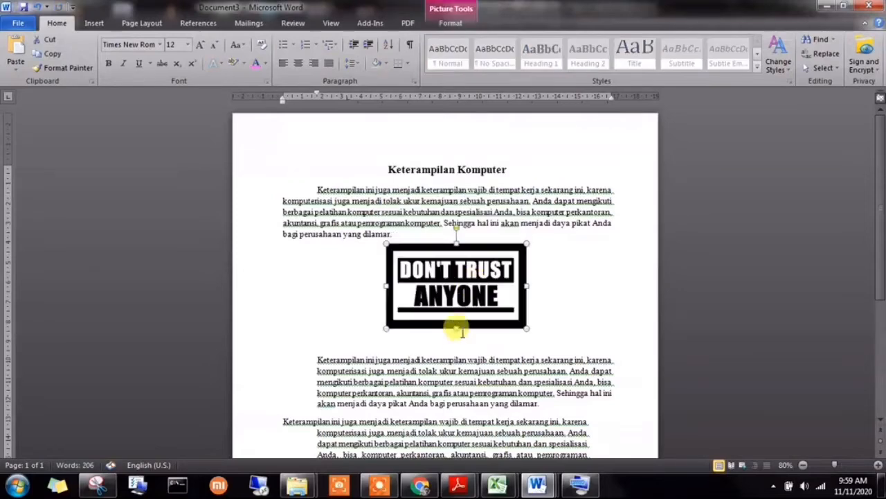
- Enter the caption "Gambar 1." on the blank line below the picture and left-align it
left_click(452, 339)
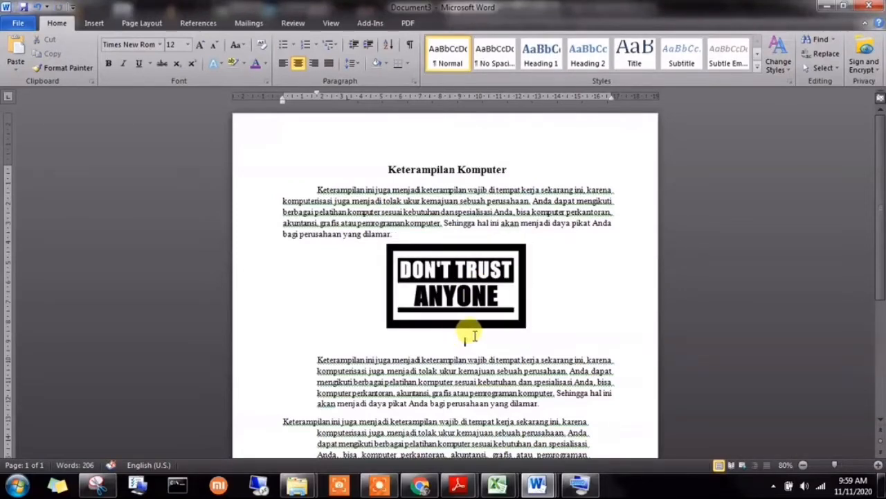
type("D")
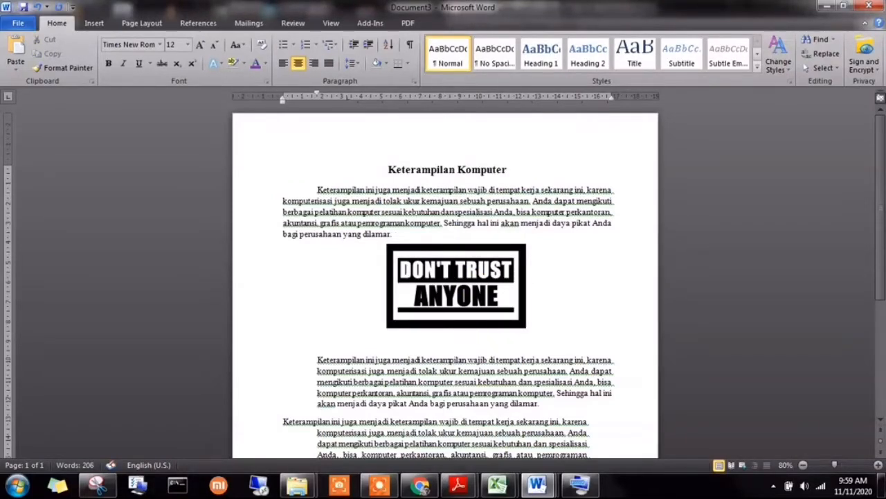
type("ambar")
key("BackSpace")
type("r 1.")
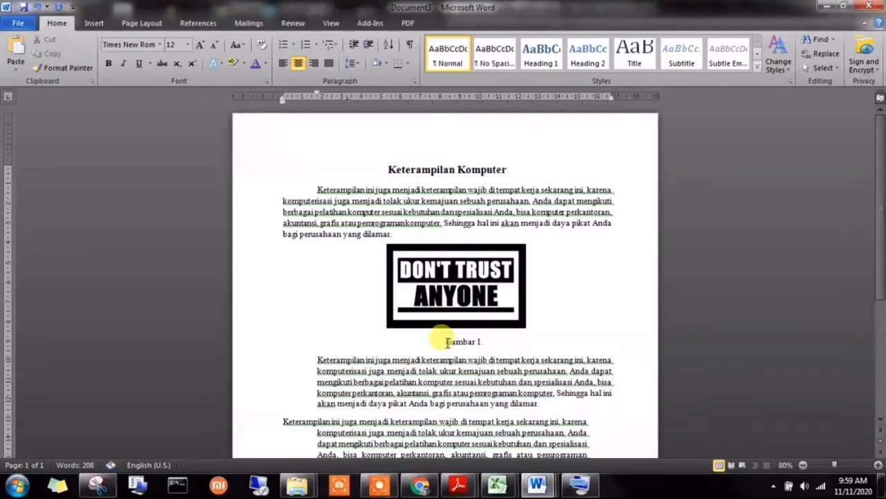
key("ctrl+l")
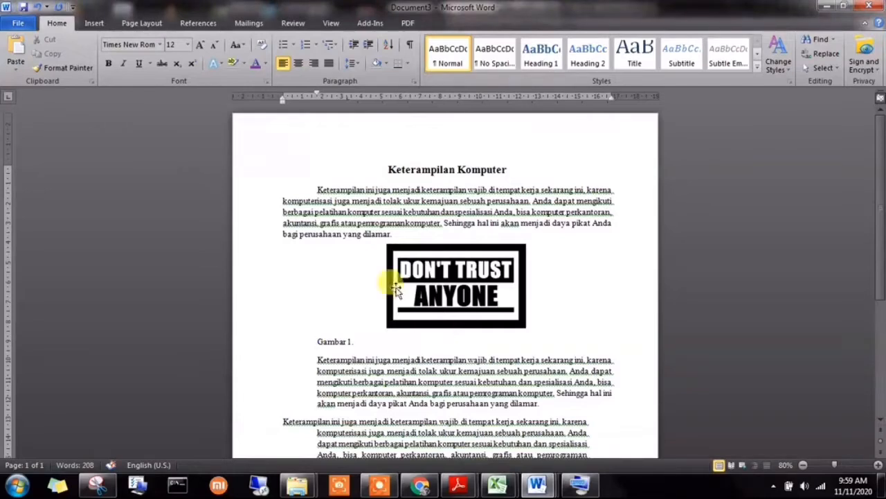
- Remove the first-line indent from the "Gambar 1." caption, center it, and shift the picture left so it sits centered above the caption
left_click_drag(316, 95, 283, 95)
left_click(301, 63)
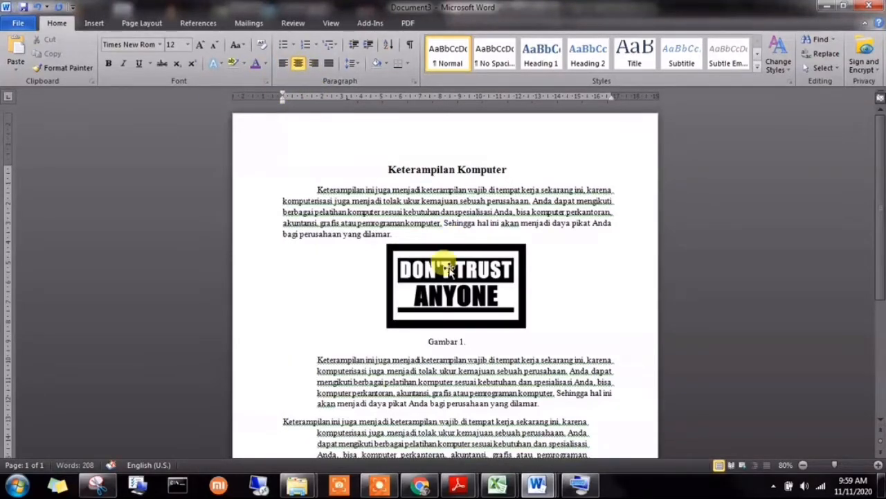
left_click_drag(446, 268, 421, 267)
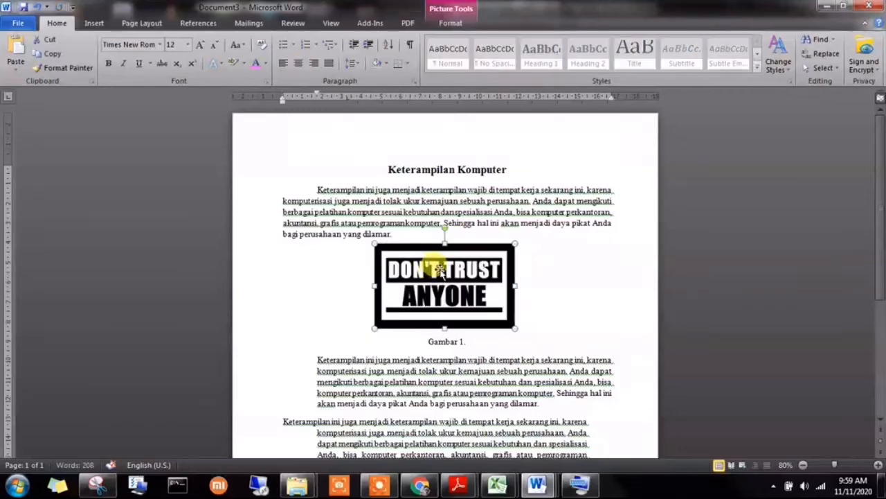
left_click(529, 270)
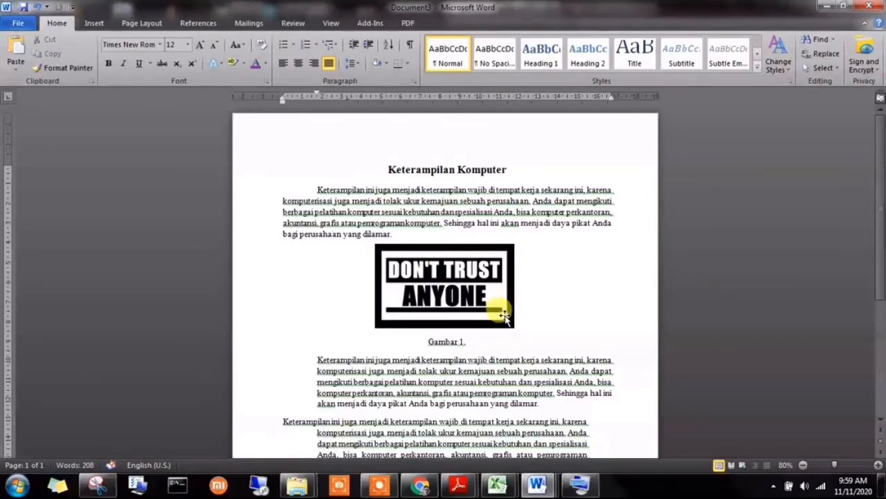
- Preview the corrections, recoloring, picture styles and preset effects available for the "Don't Trust Anyone" picture
left_click(475, 299)
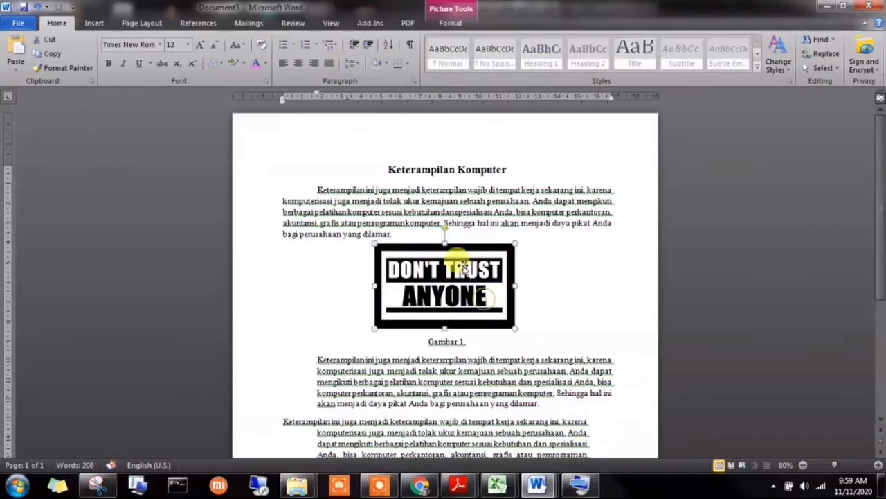
left_click(449, 17)
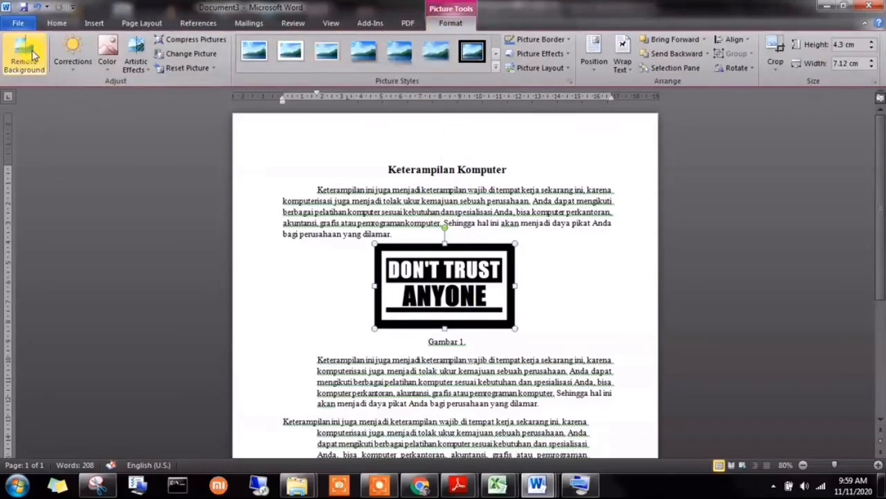
left_click(72, 62)
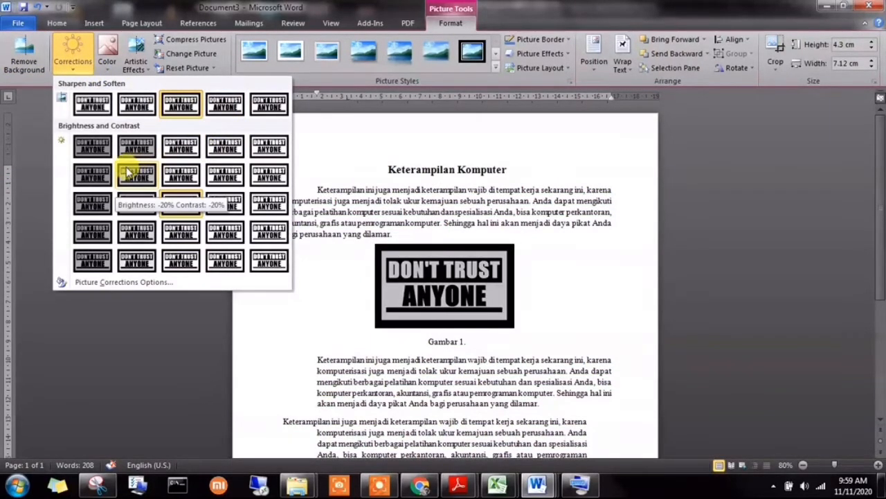
left_click(108, 63)
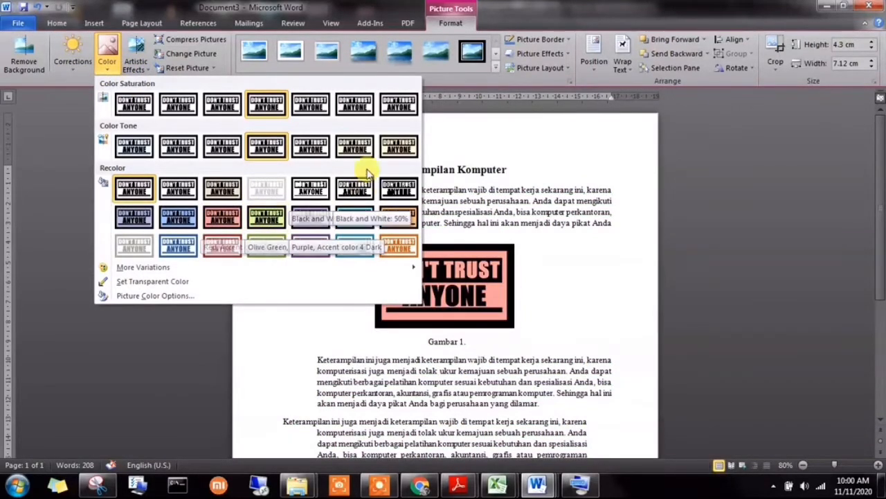
left_click(494, 66)
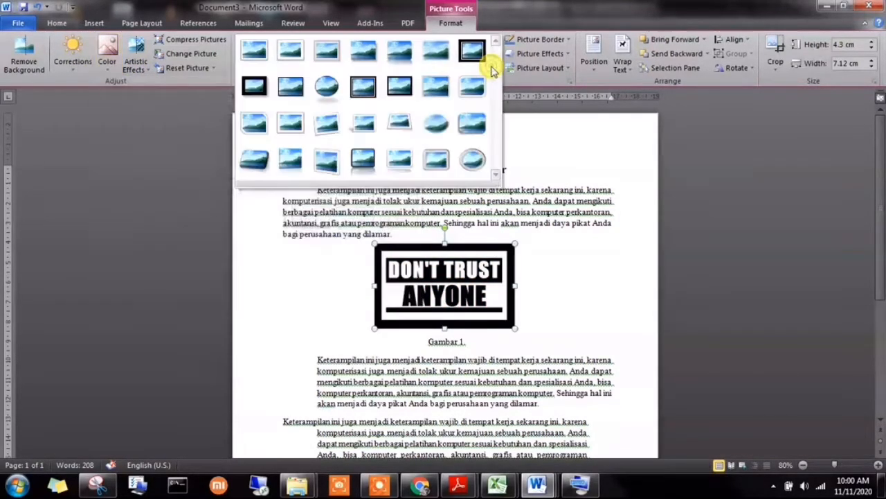
left_click(540, 53)
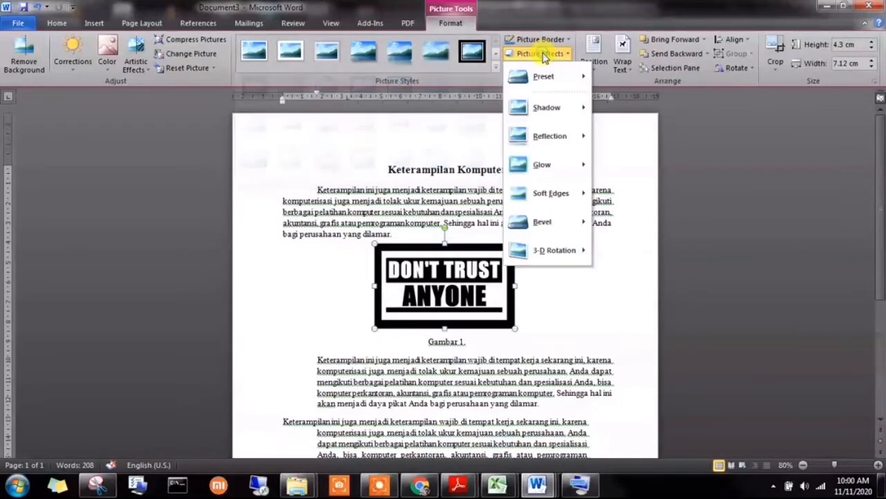
mouse_move(552, 92)
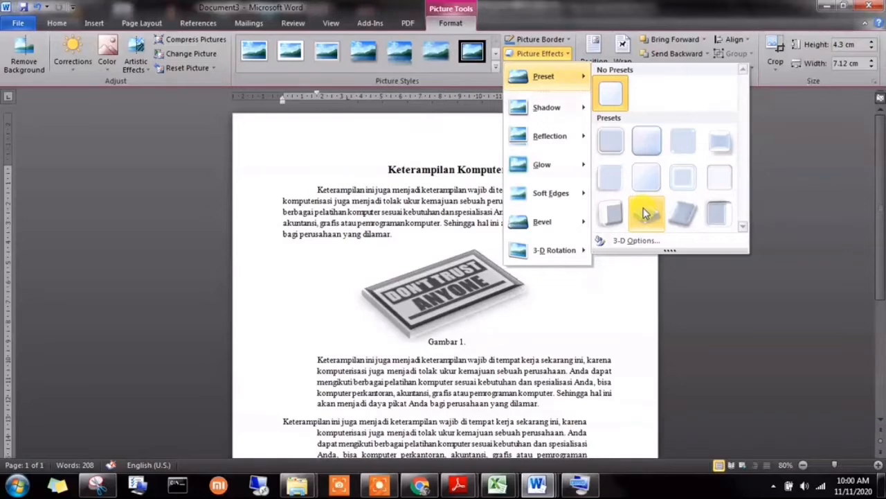
left_click(448, 122)
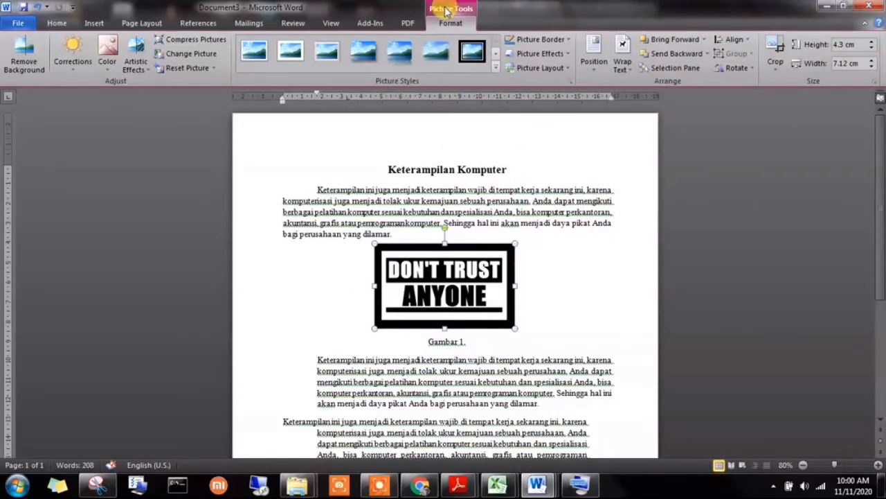
left_click(565, 258)
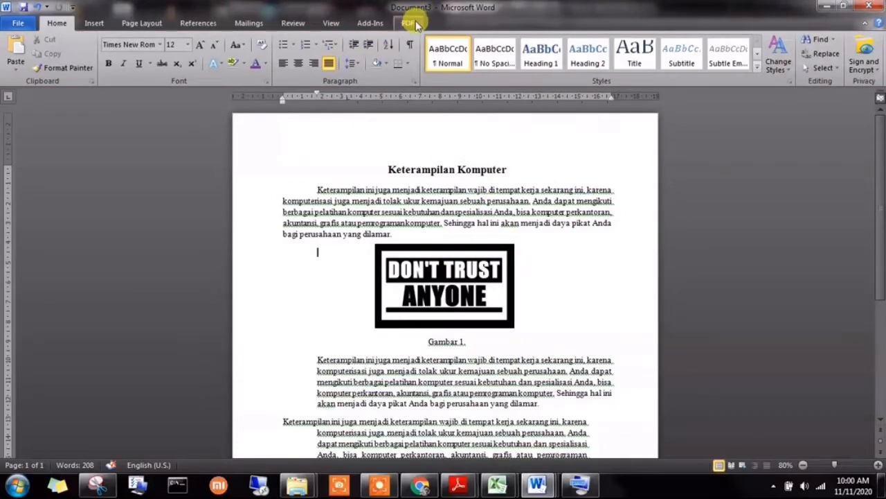
left_click(455, 280)
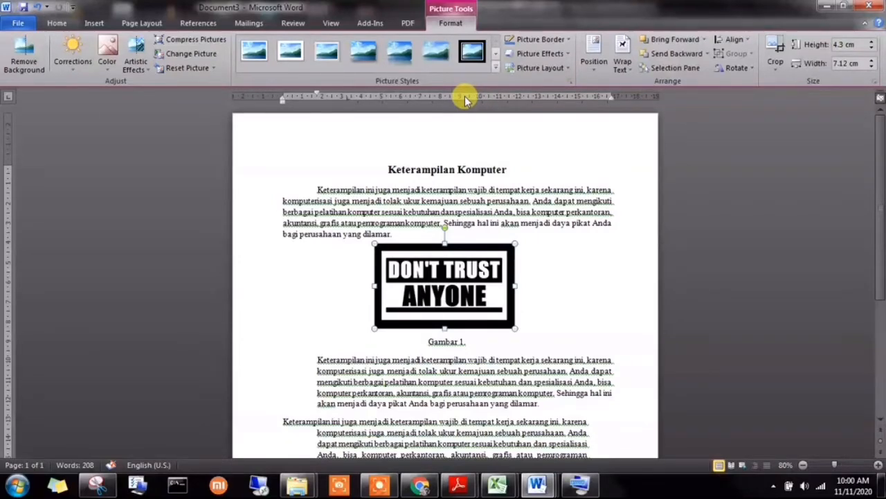
- Switch to the Simulasi Digital kelas X semester 1 PDF in Adobe Reader and read from the Clip art section to the start of Shapes
mouse_move(451, 490)
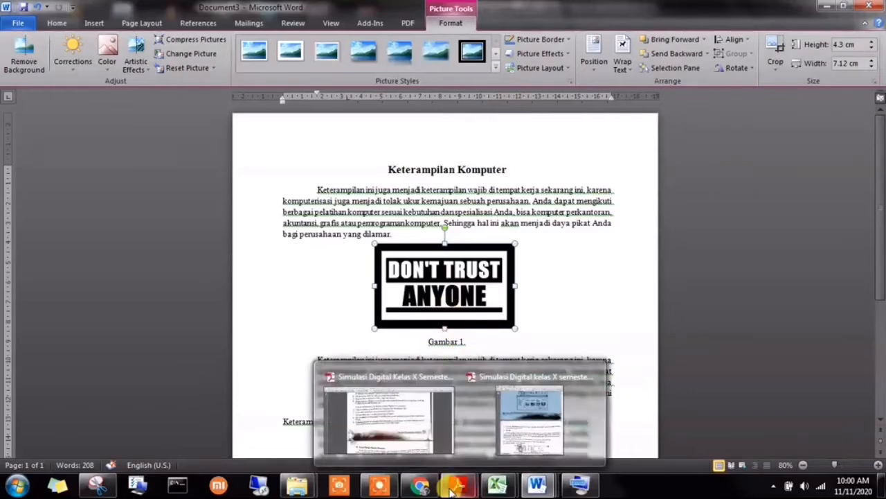
left_click(500, 419)
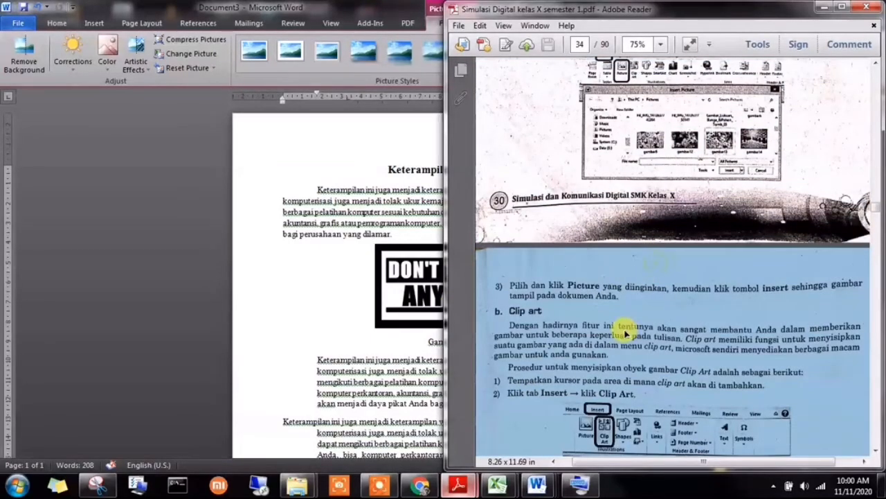
scroll(625, 334, "down", 3)
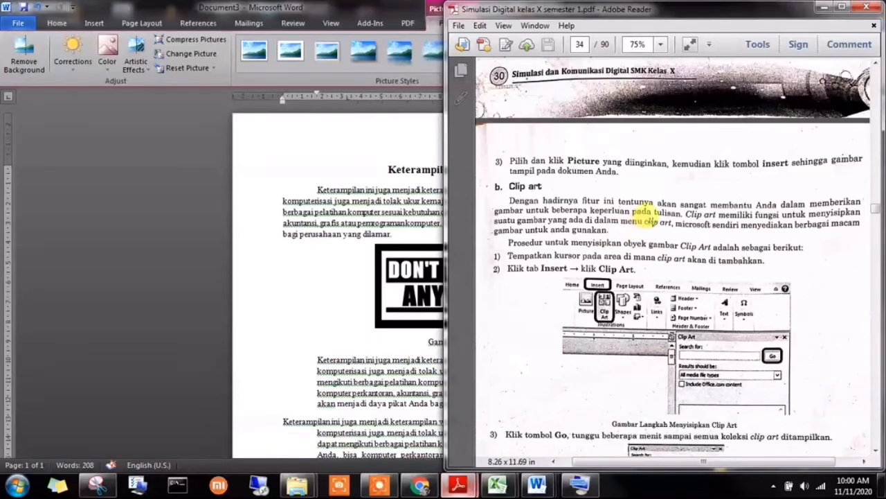
scroll(644, 216, "down", 5)
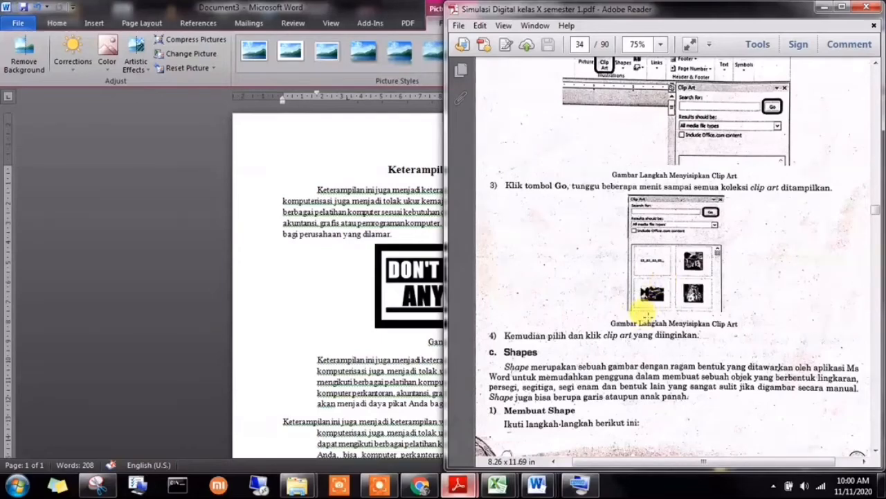
scroll(643, 313, "down", 3)
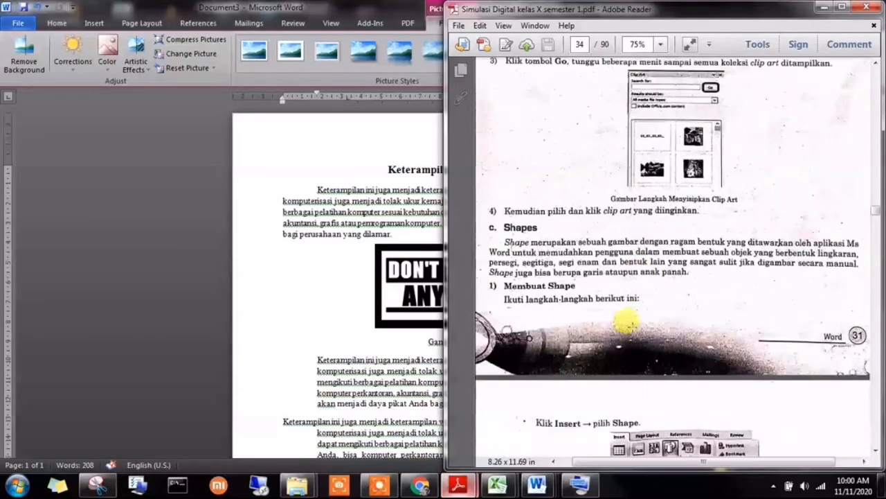
- Return to Document3 in Word and look through the gallery of shapes that can be inserted
left_click(278, 242)
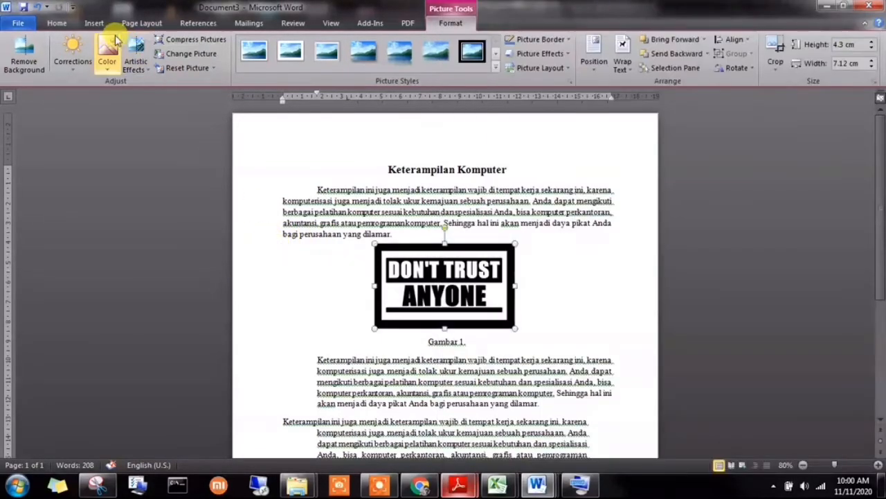
left_click(95, 23)
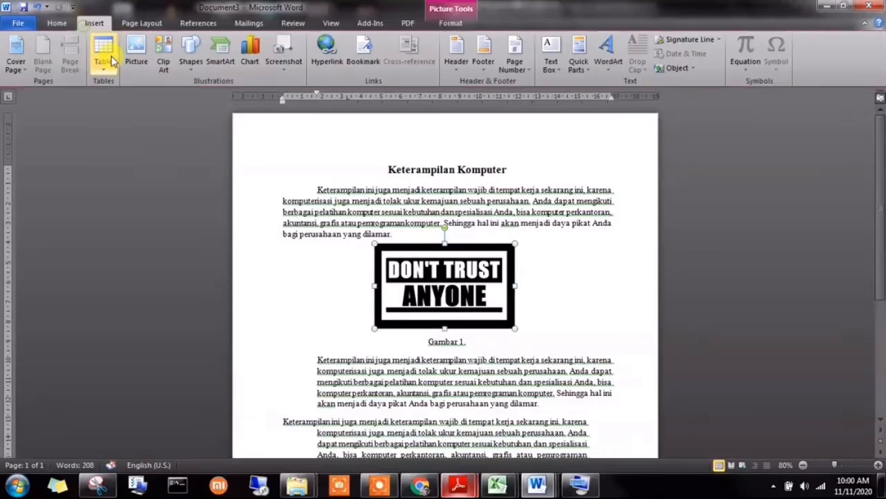
left_click(191, 57)
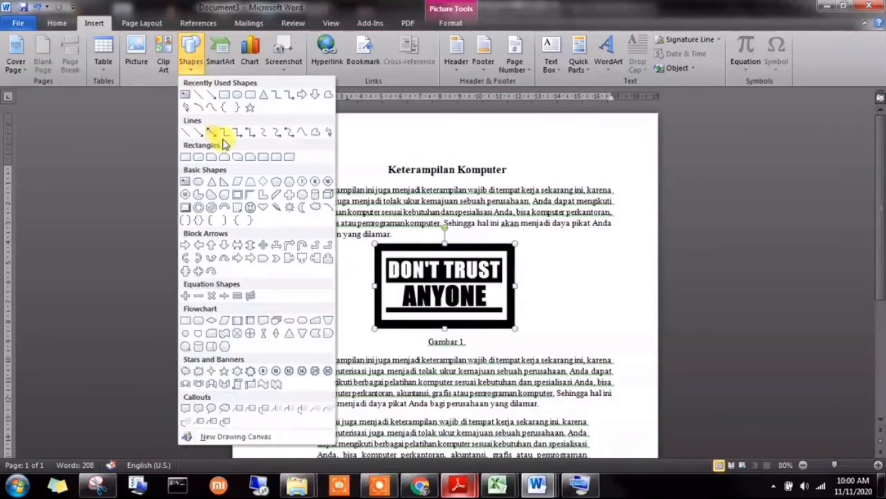
left_click(451, 216)
- Switch back to the PDF textbook and read the instructions on creating, adding text to, rotating and moving shapes, through to the Latihan exercise
mouse_move(580, 487)
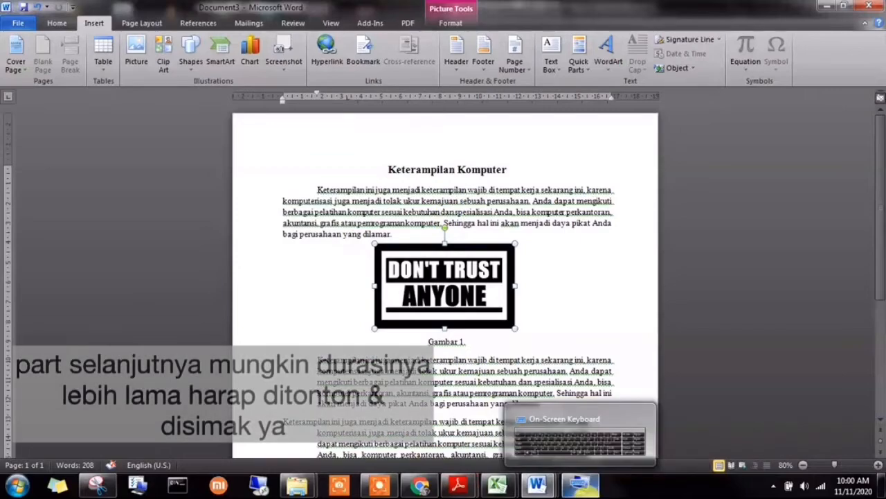
mouse_move(537, 486)
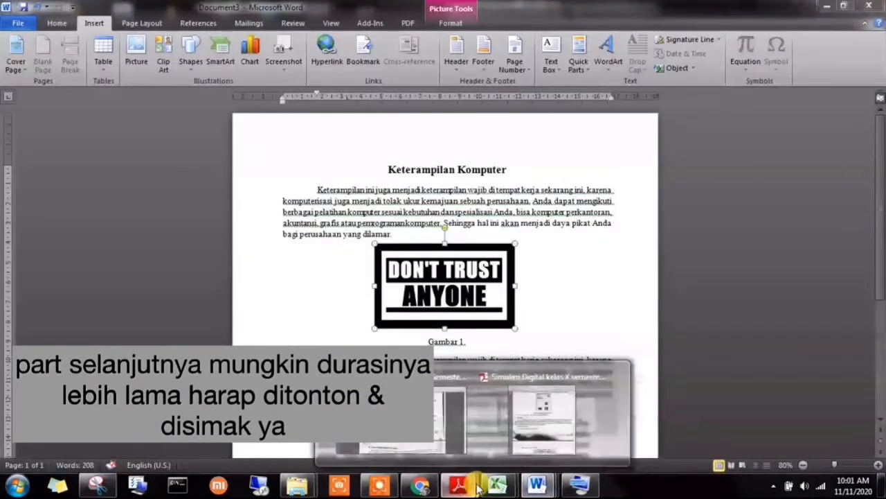
left_click(544, 415)
scroll(672, 277, "down", 5)
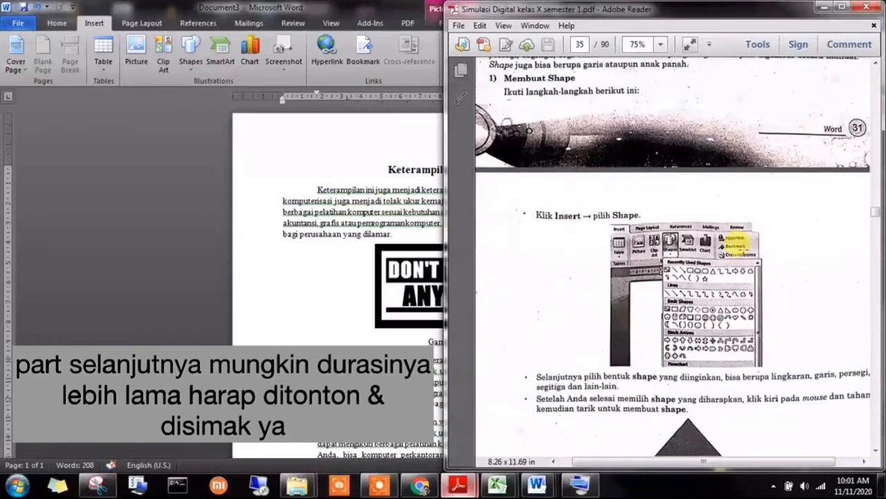
scroll(736, 241, "down", 6)
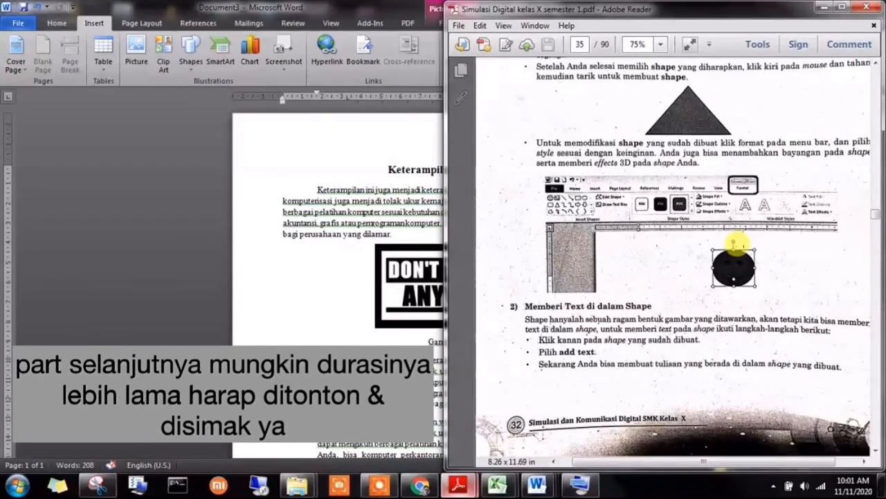
scroll(733, 253, "down", 8)
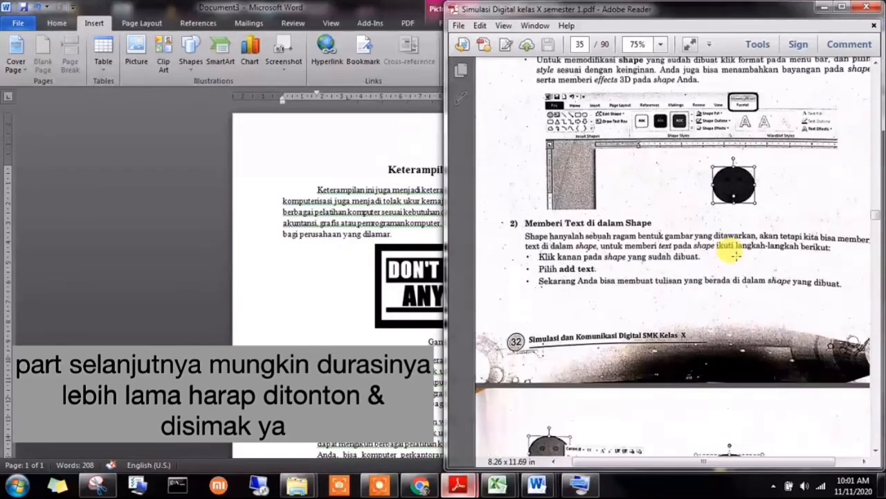
scroll(729, 253, "down", 6)
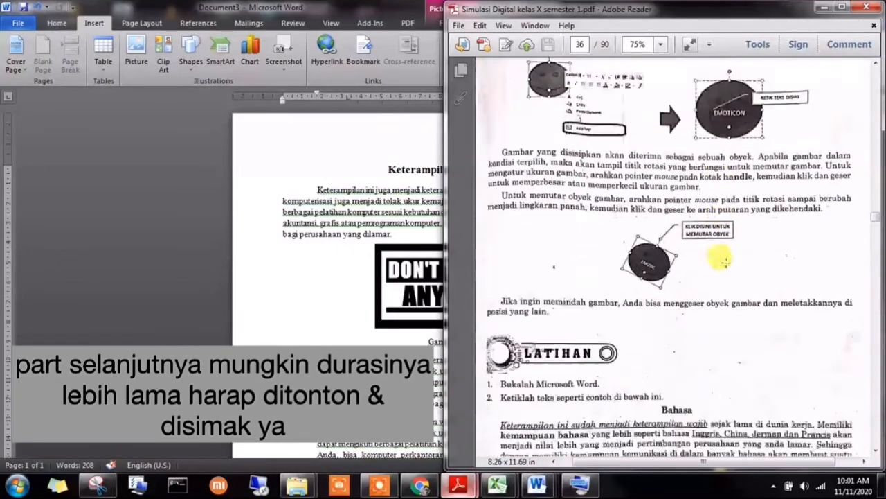